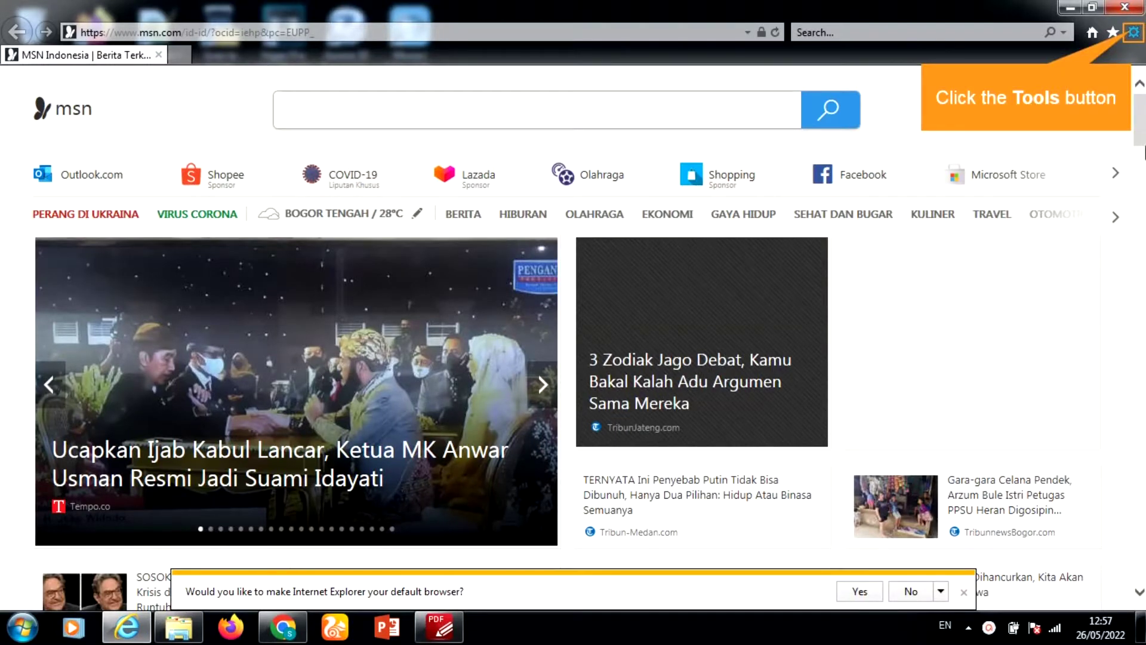
Step: Check the Internet Explorer version information, then close the browser
click(1134, 32)
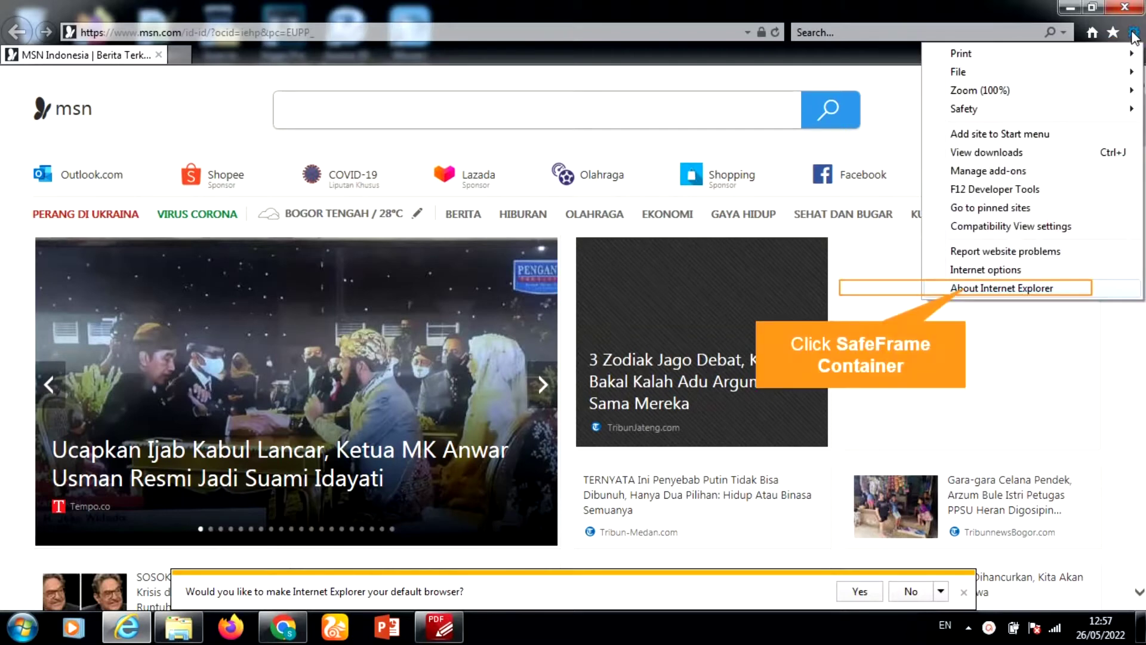
click(967, 289)
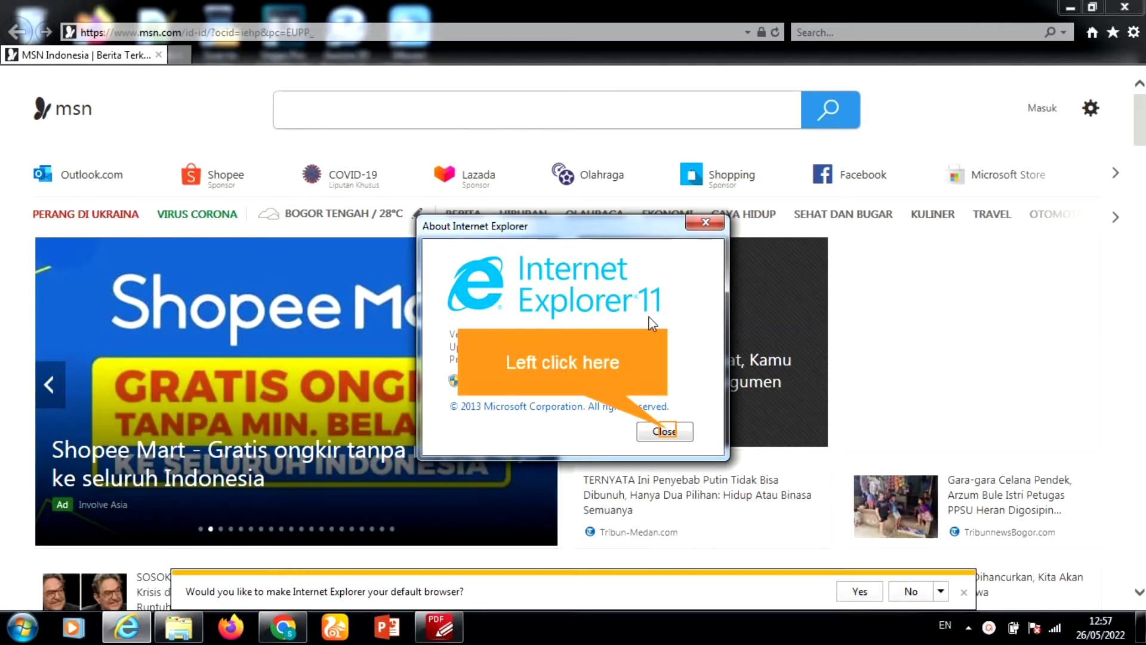
click(662, 431)
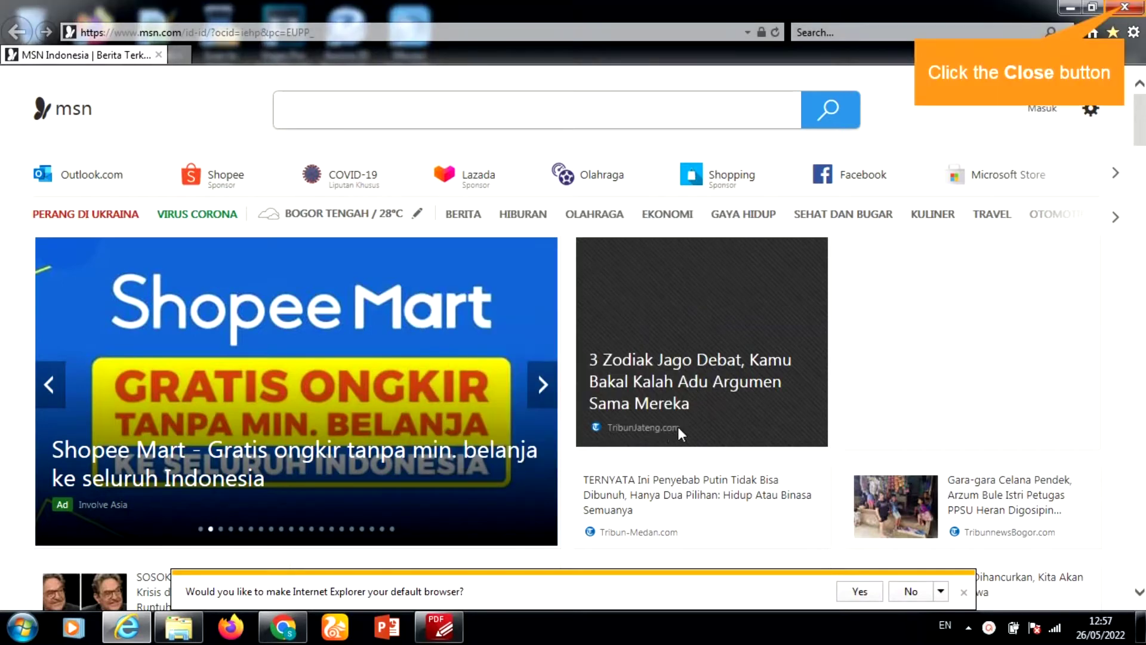
click(1123, 7)
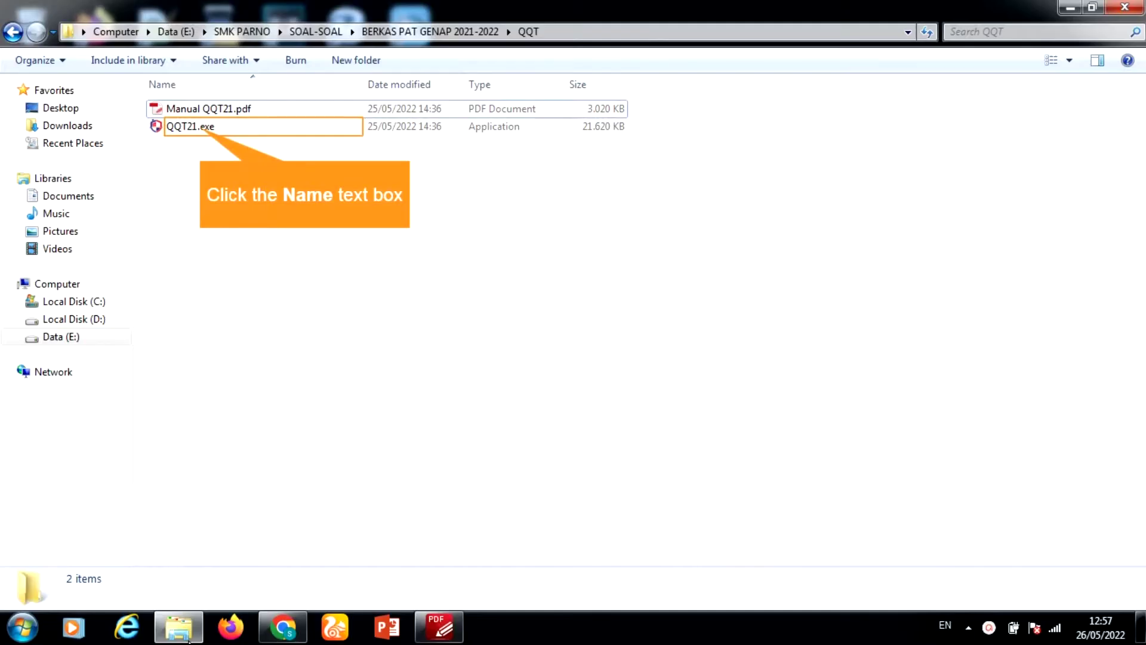
Step: Run QQT21.exe from the QQT folder as administrator
click(210, 135)
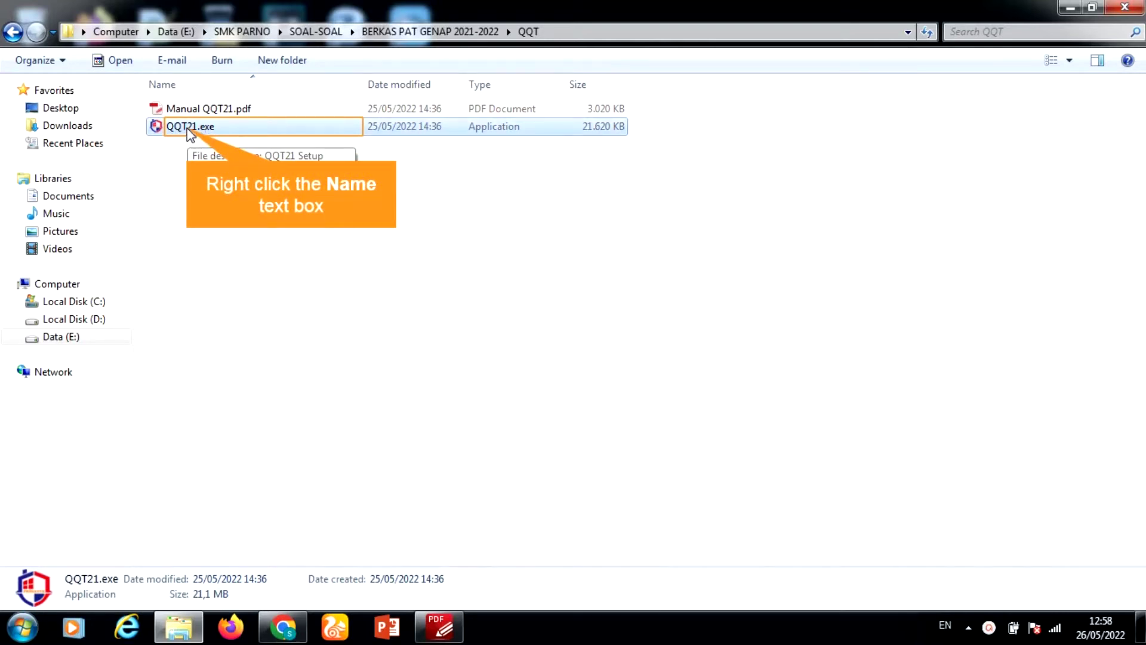
right_click(190, 133)
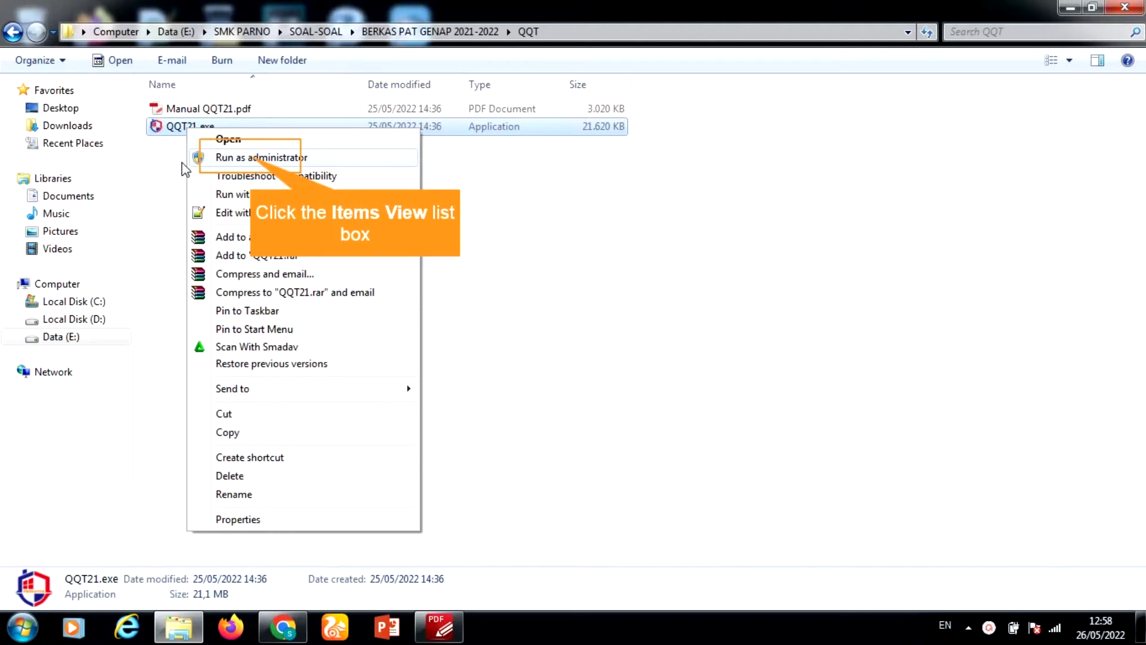
click(247, 156)
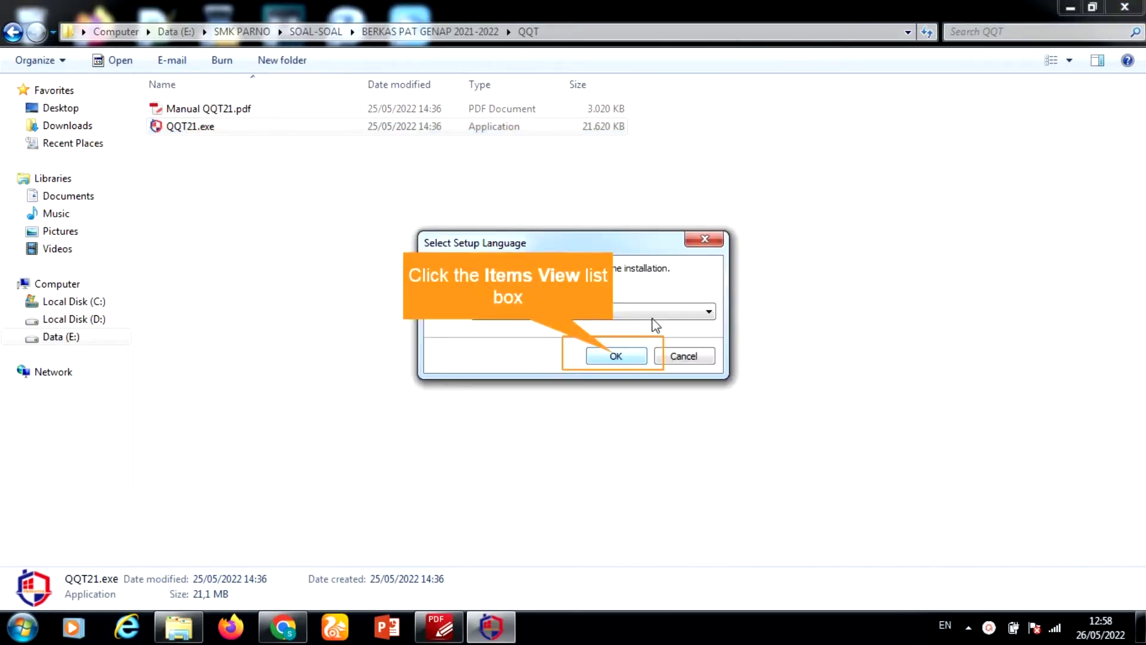
Step: Keep the default setup language, accept the license agreement, and enter the installation password
click(615, 357)
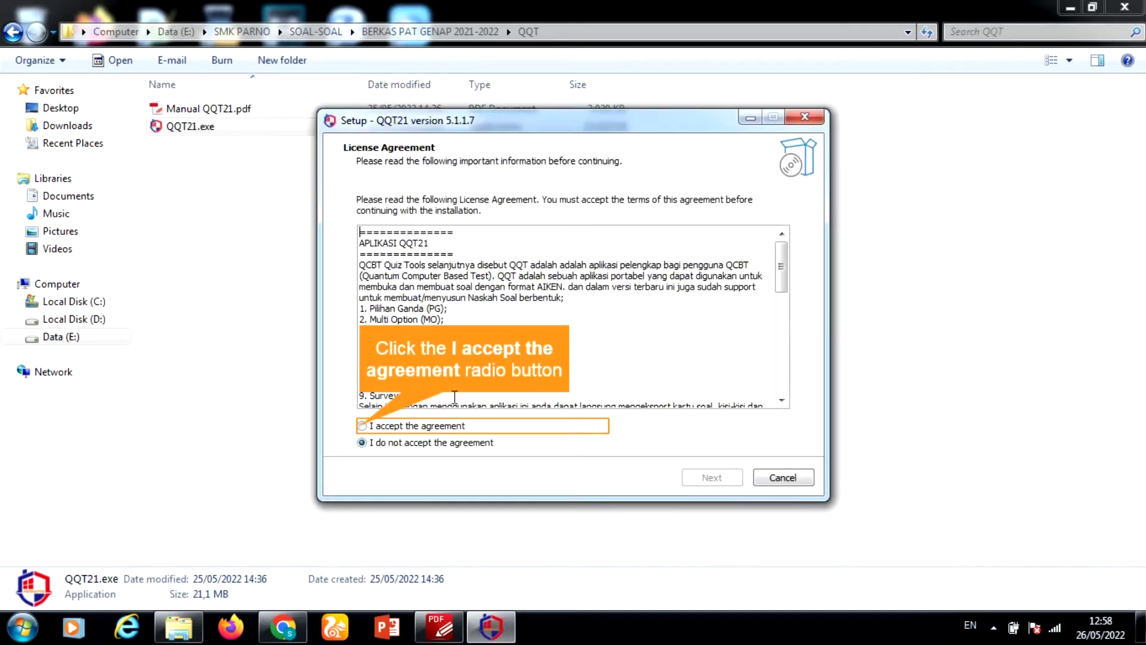
click(361, 425)
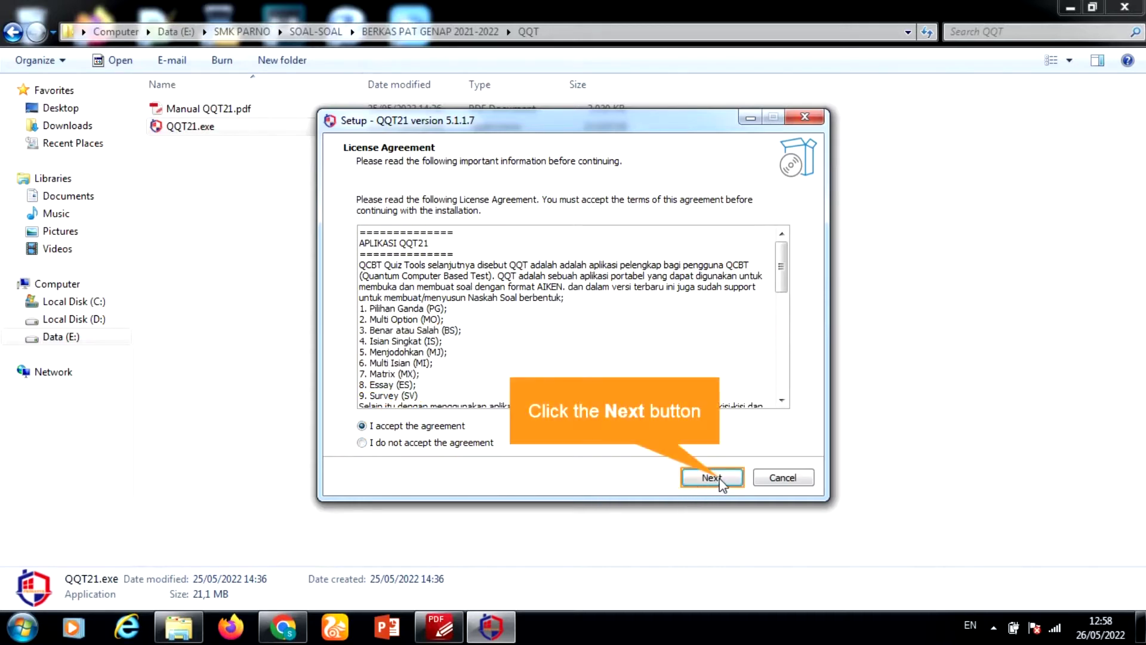
click(721, 477)
click(536, 248)
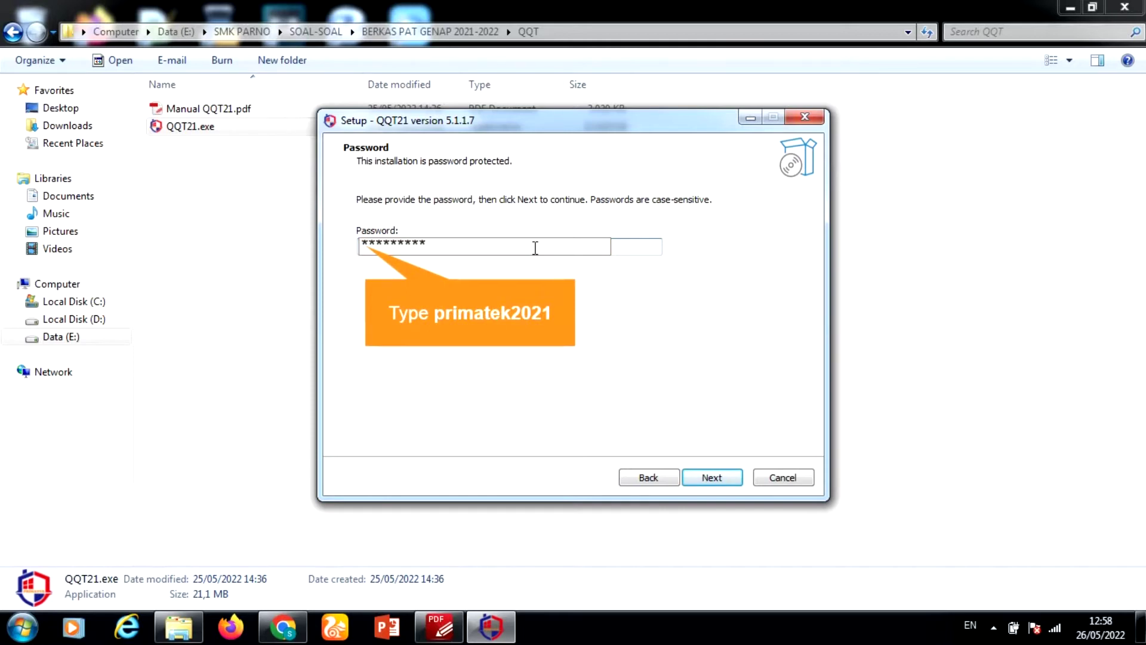
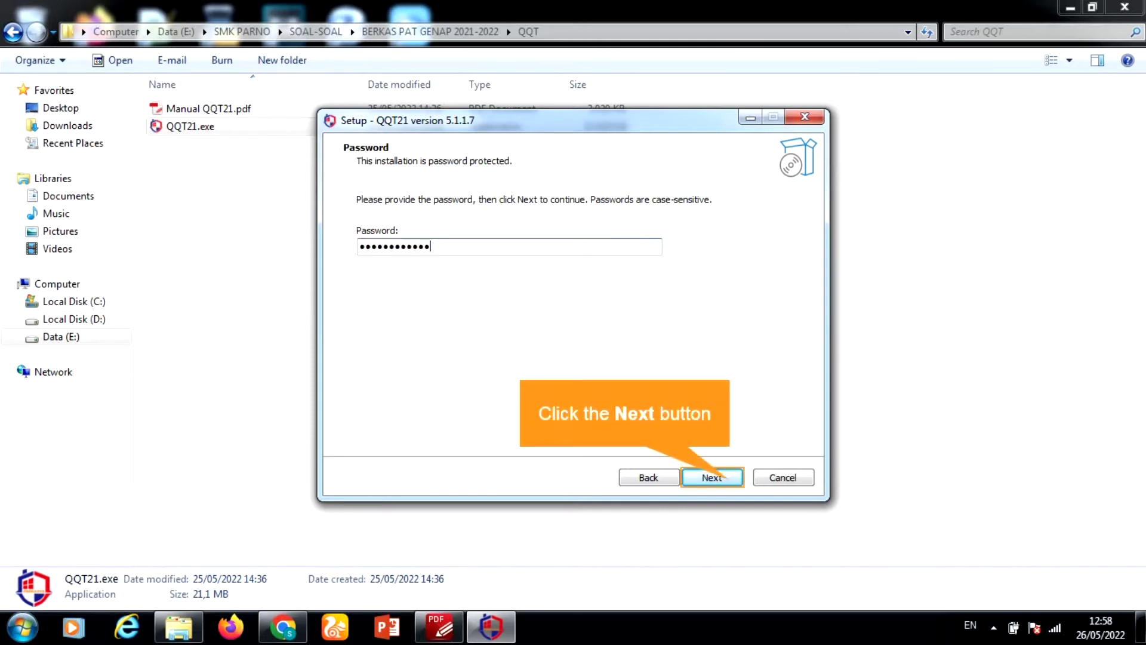
Step: Install QQT21 with the desktop shortcut kept and finish the setup wizard
click(731, 482)
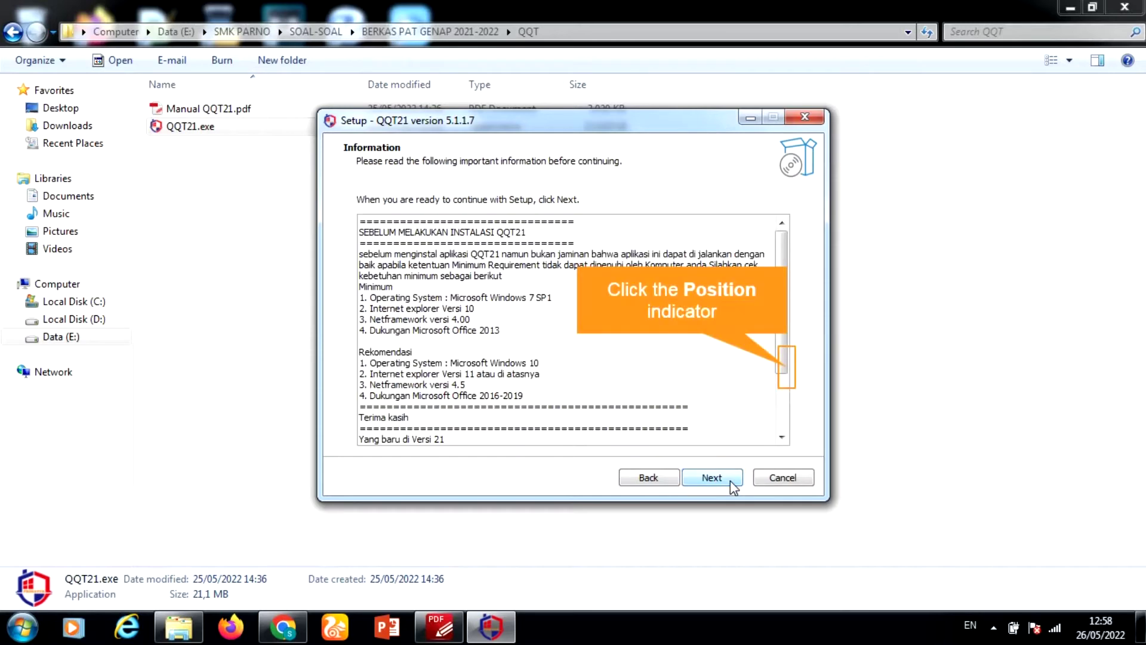
click(785, 374)
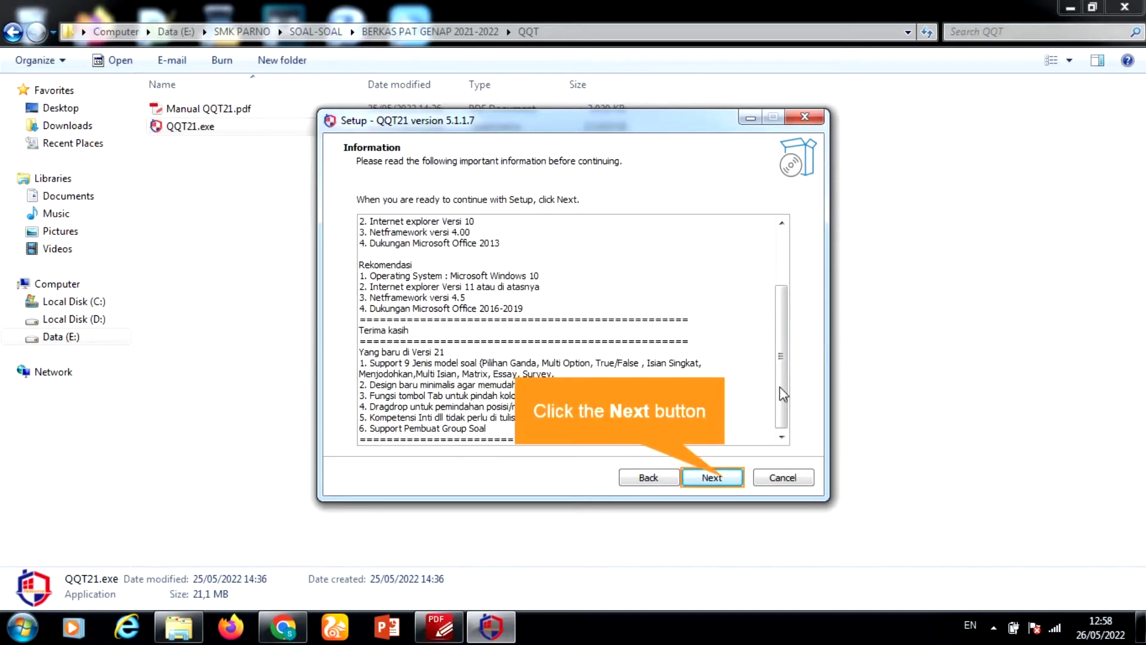
click(727, 482)
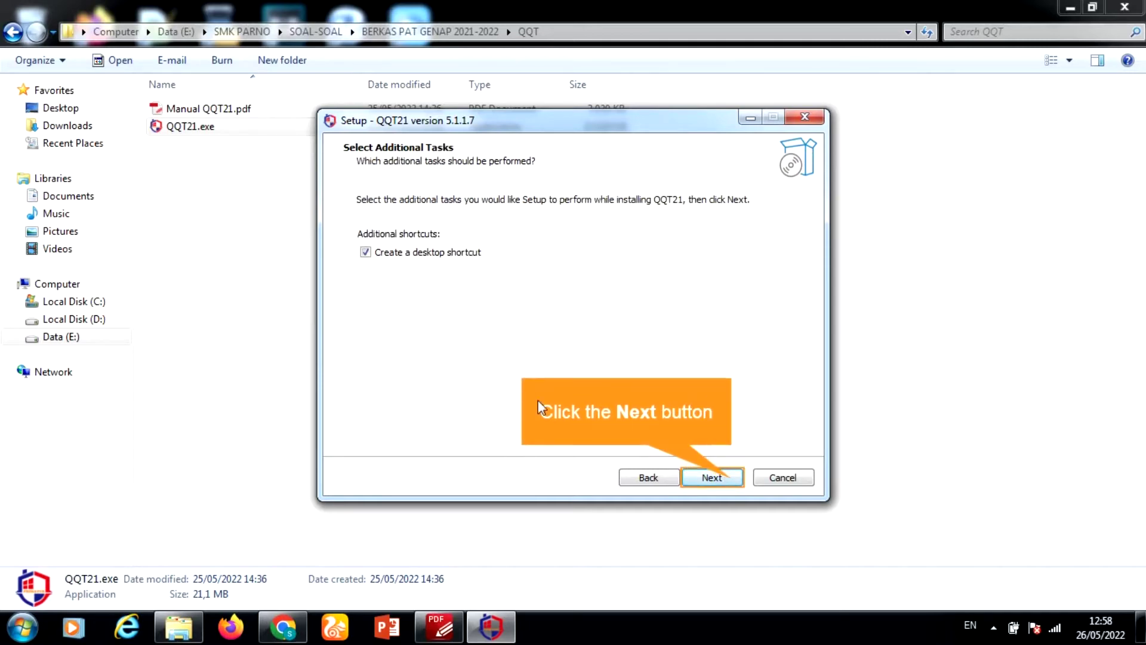
click(734, 482)
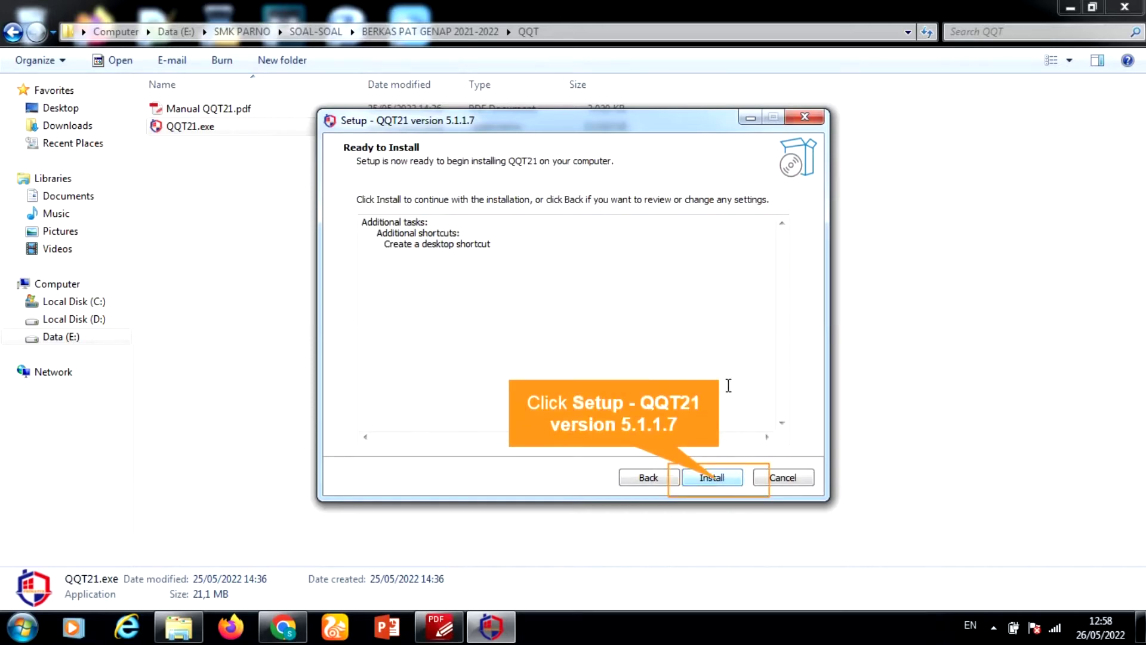
click(718, 482)
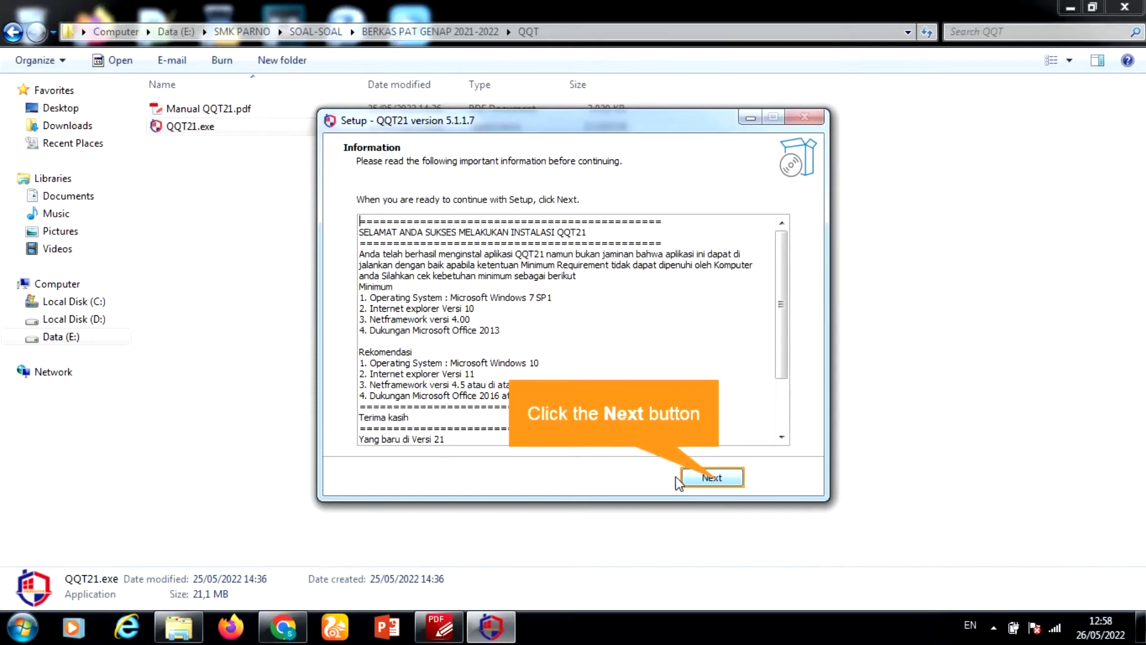
click(711, 477)
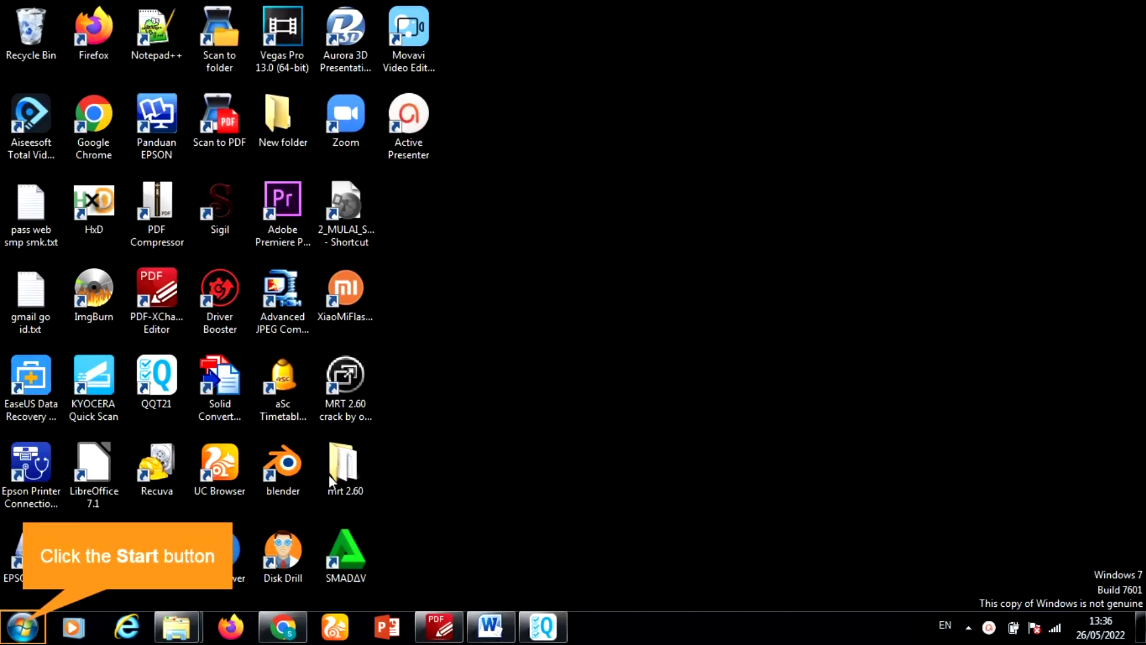
Step: Search the Start menu for 'qq' and launch QQT21 from the results
click(23, 627)
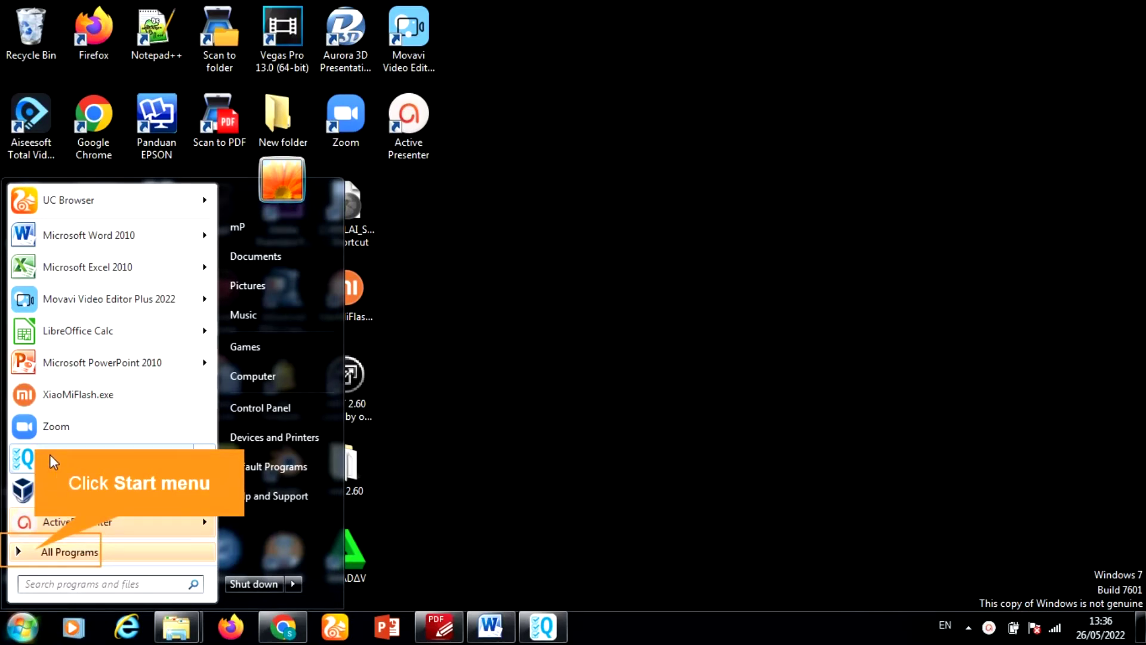
click(33, 547)
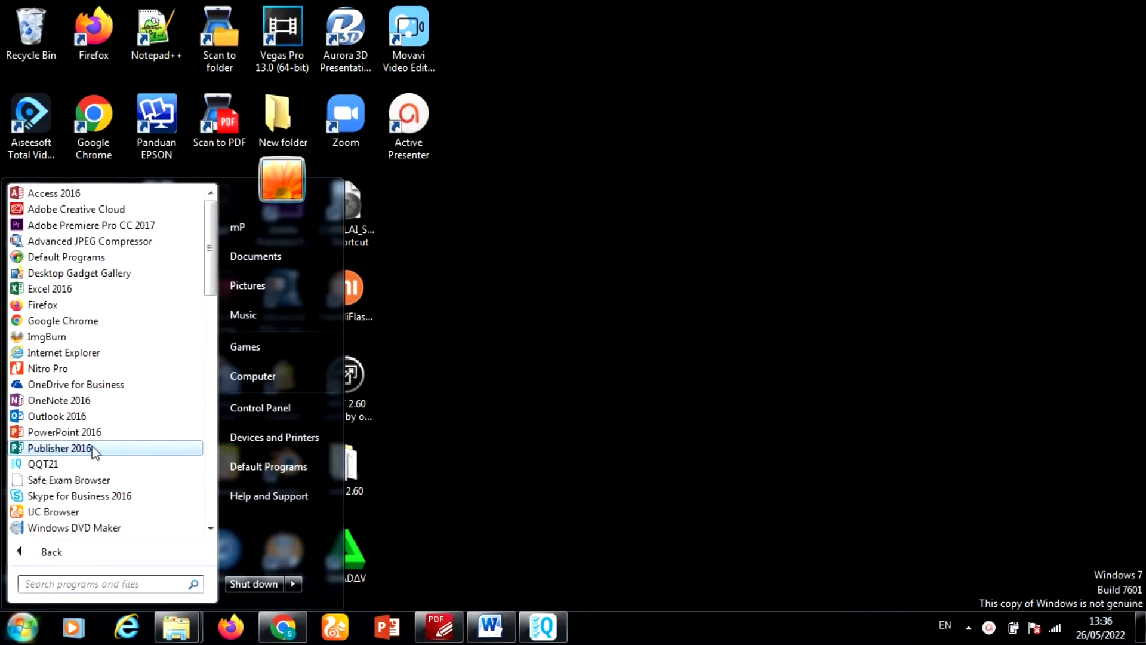
click(51, 549)
click(49, 590)
text(qq)
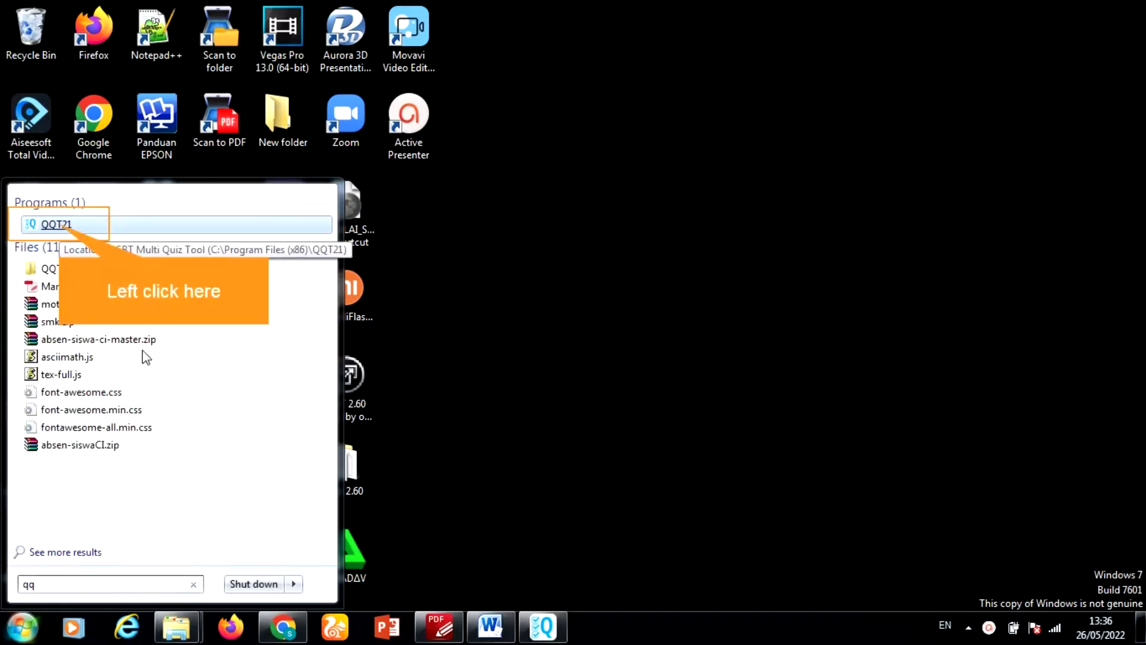
click(56, 224)
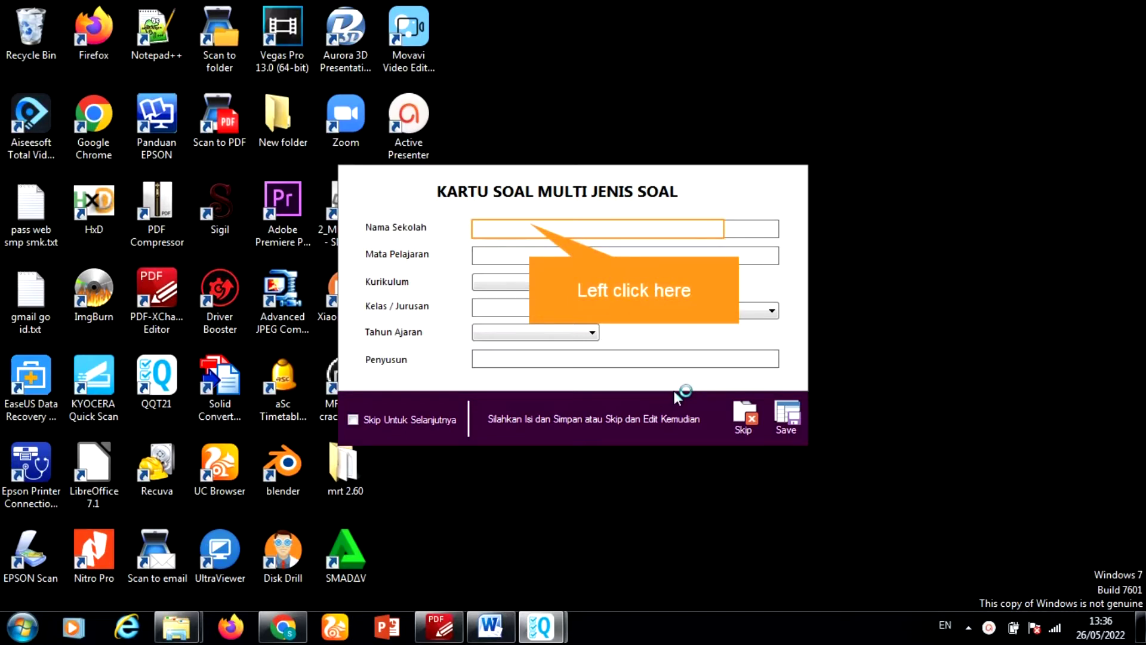
Step: Enter school SMK PERGURUAN RAKYAT and subject SIMKOMDIG in capital letters
click(531, 226)
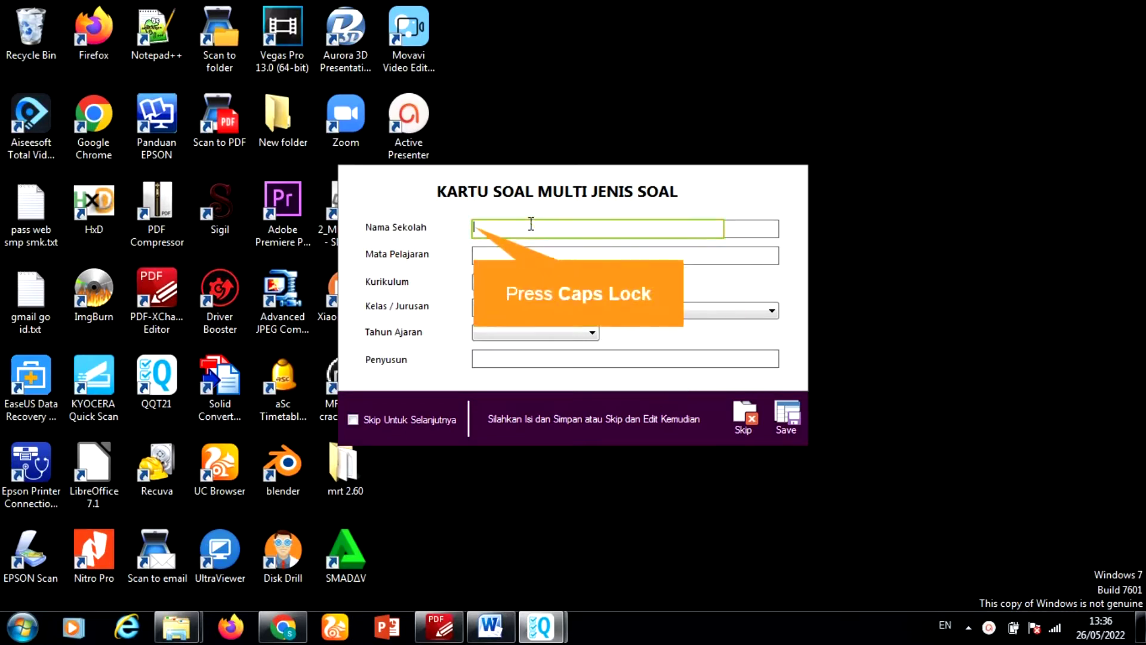
key(Caps_Lock)
text(SMK PERGURUAN RAKYAT)
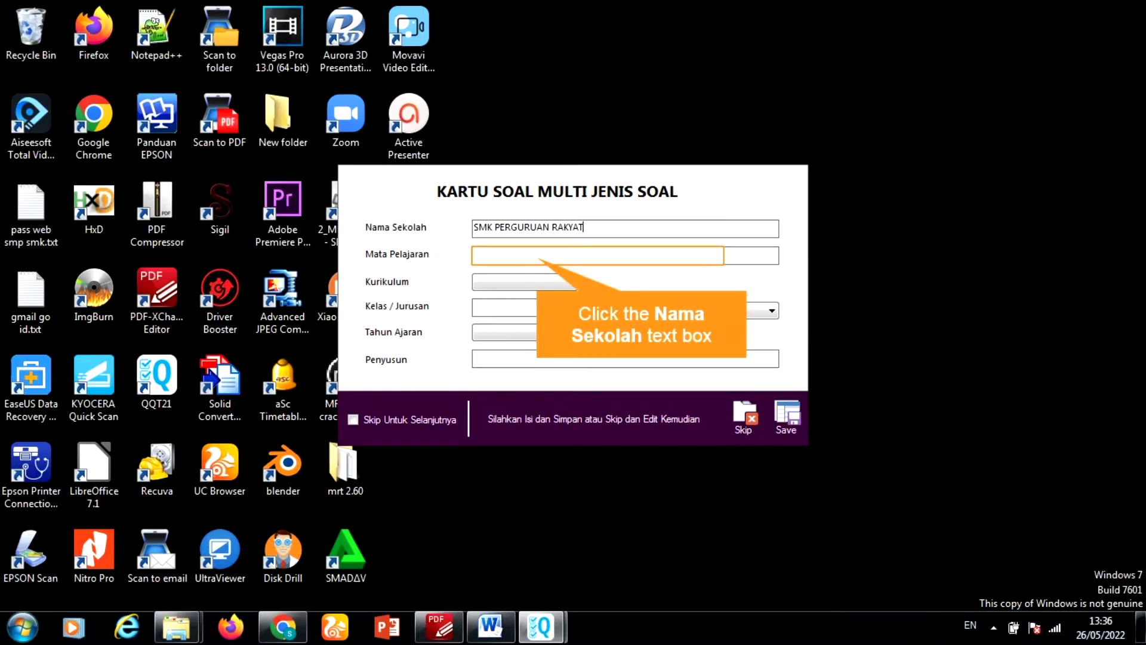
click(538, 257)
text(SIMKOMDIG)
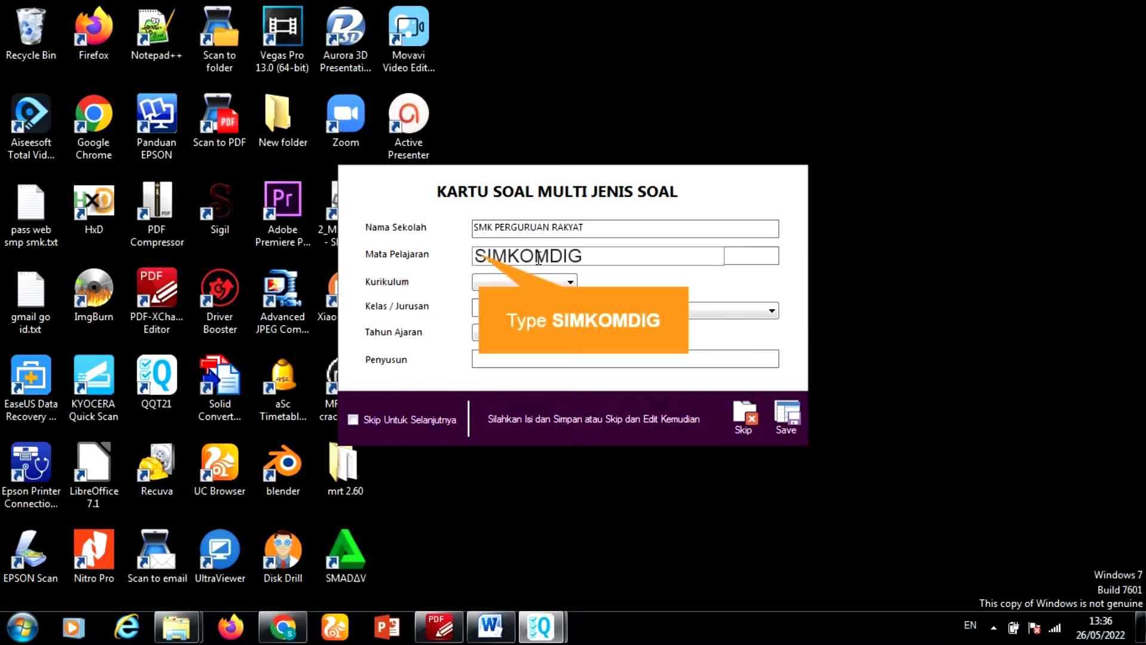
key(Tab)
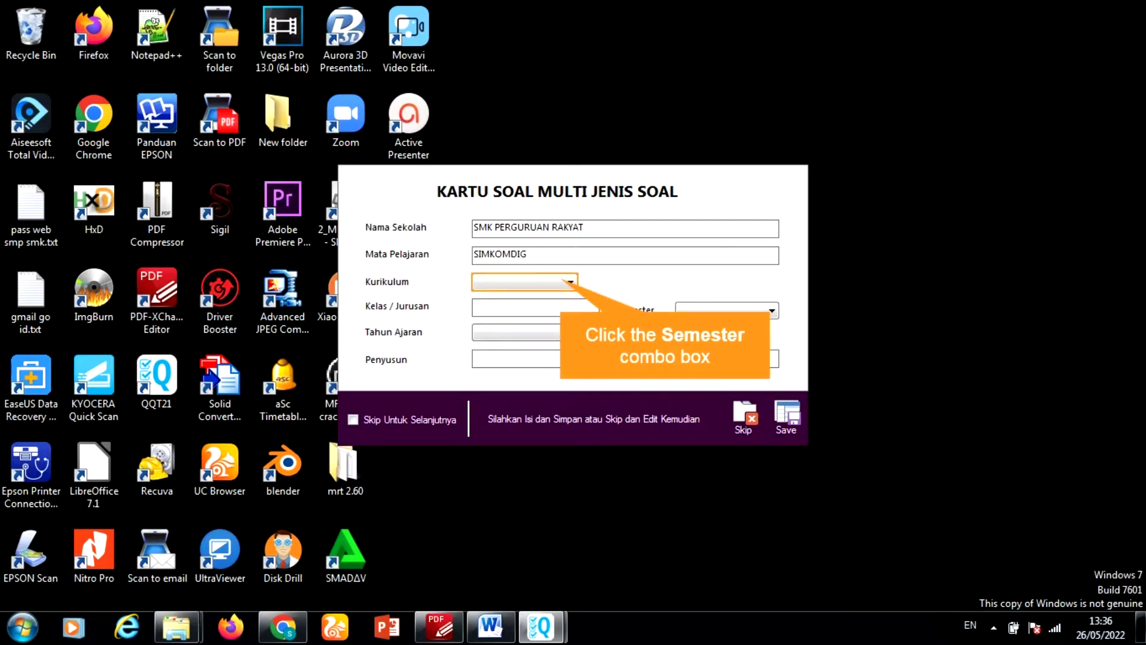
Step: Set curriculum 2013 and class/major 'X / AKL-OTKP-TKJ'
click(561, 279)
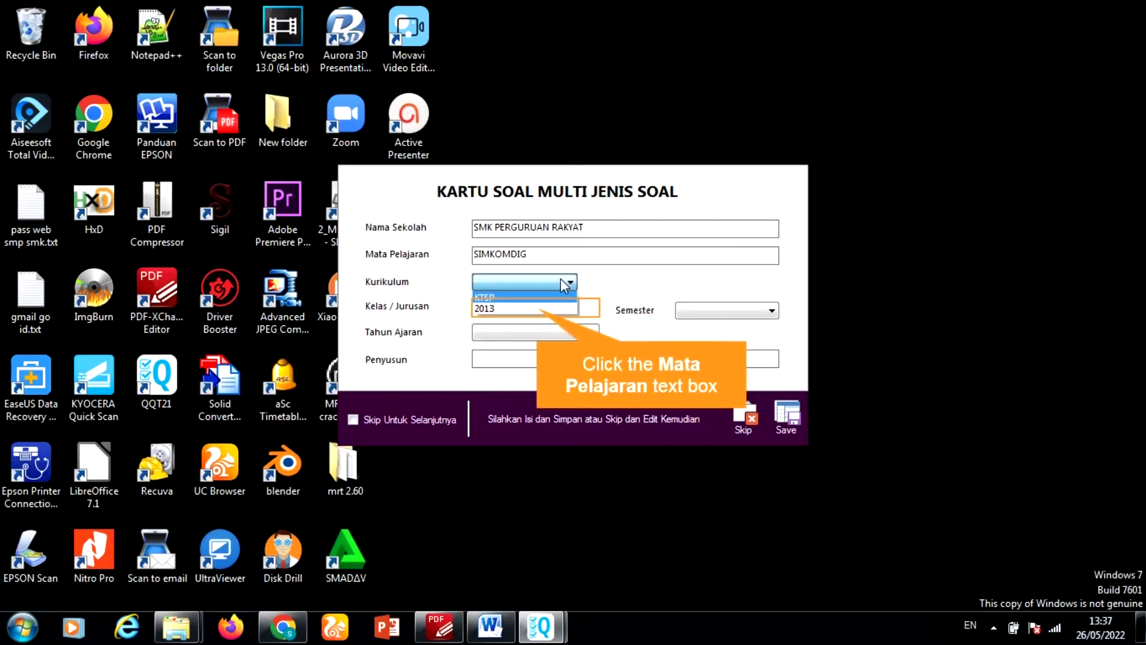
click(525, 308)
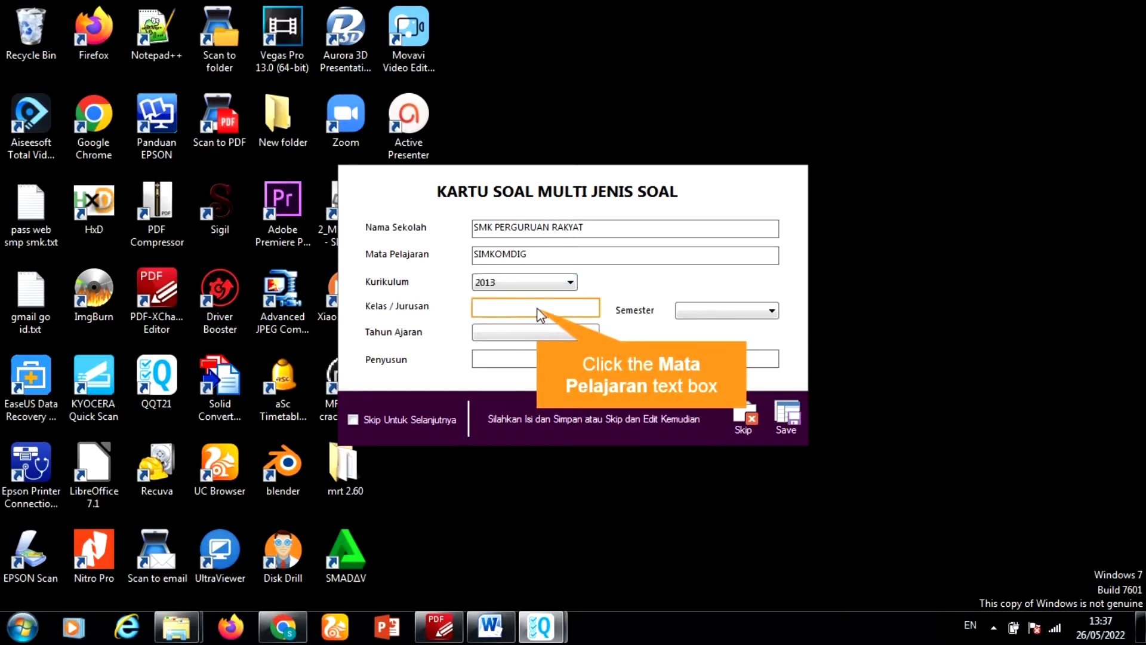
click(539, 308)
text(X)
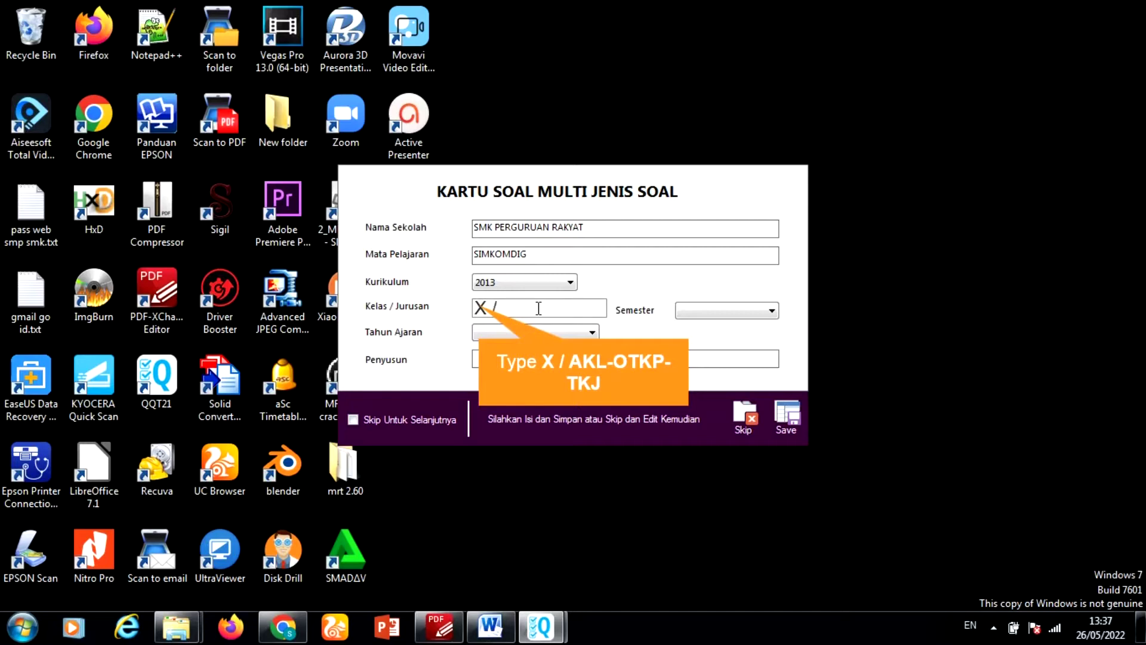
text( / AKL-OTKP-TKJ)
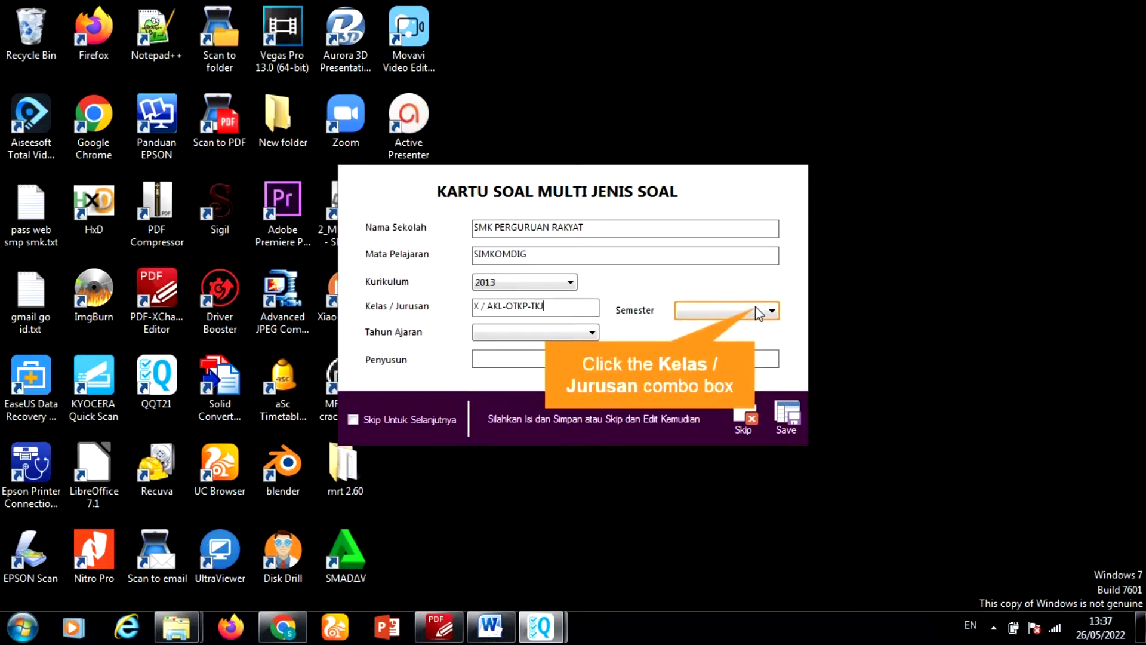
Step: Choose semester Genap and year 2021/2022, enter the author's name as Penyusun, and save
click(754, 308)
click(740, 338)
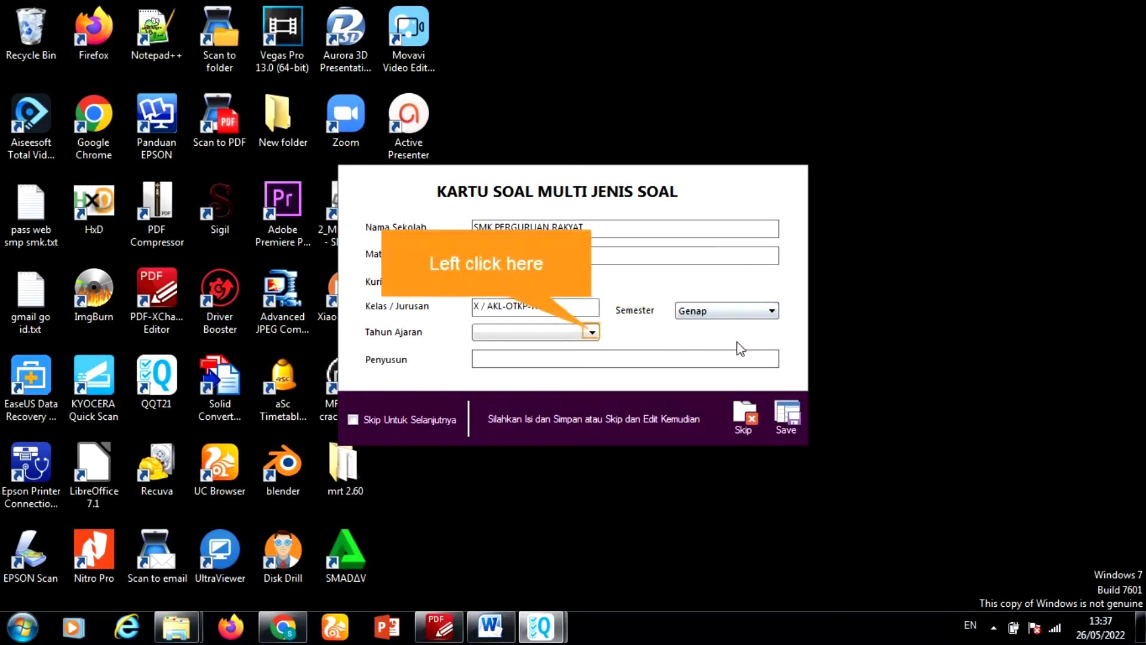
click(592, 332)
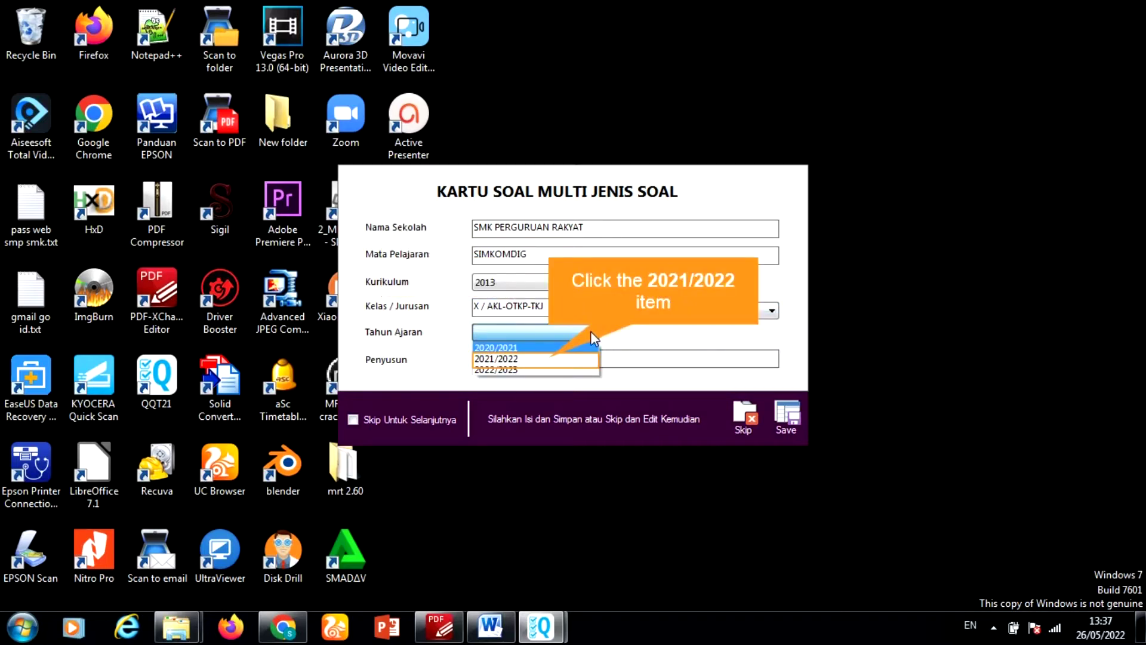
click(550, 359)
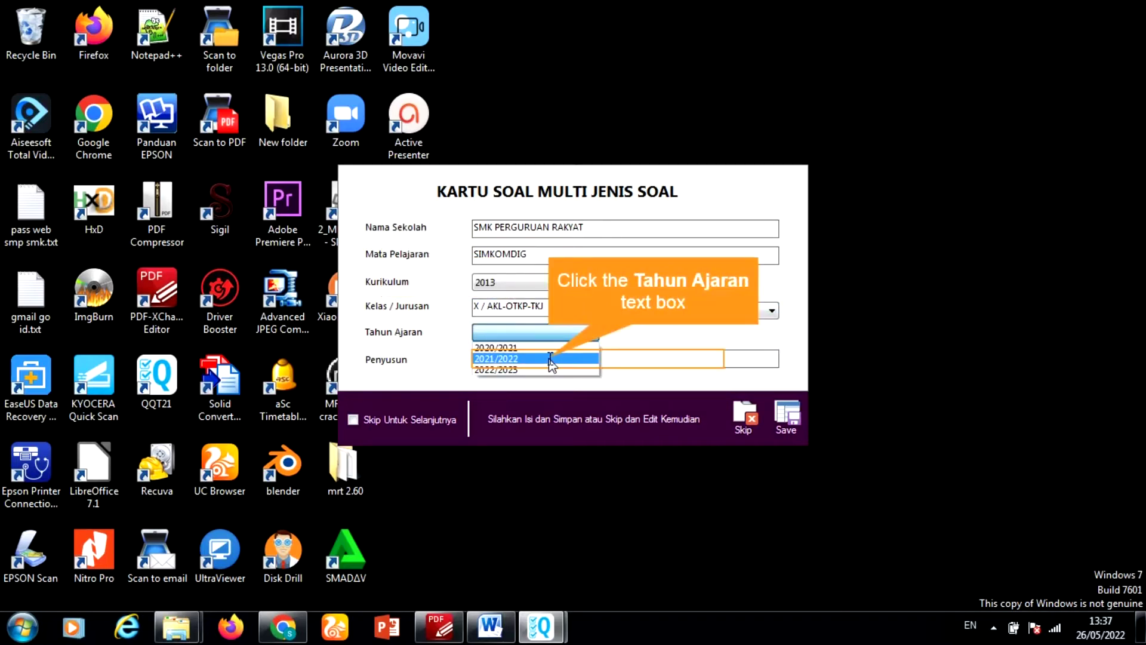
click(549, 359)
text(SUP)
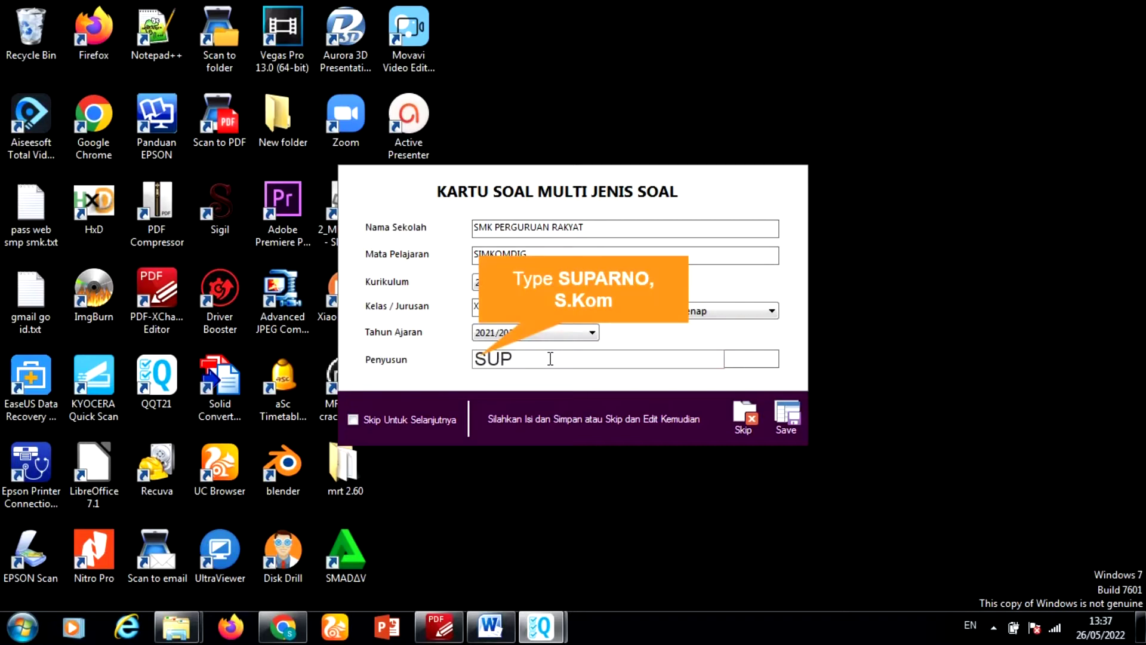
text(ARNO)
text(. S)
text(.Kom)
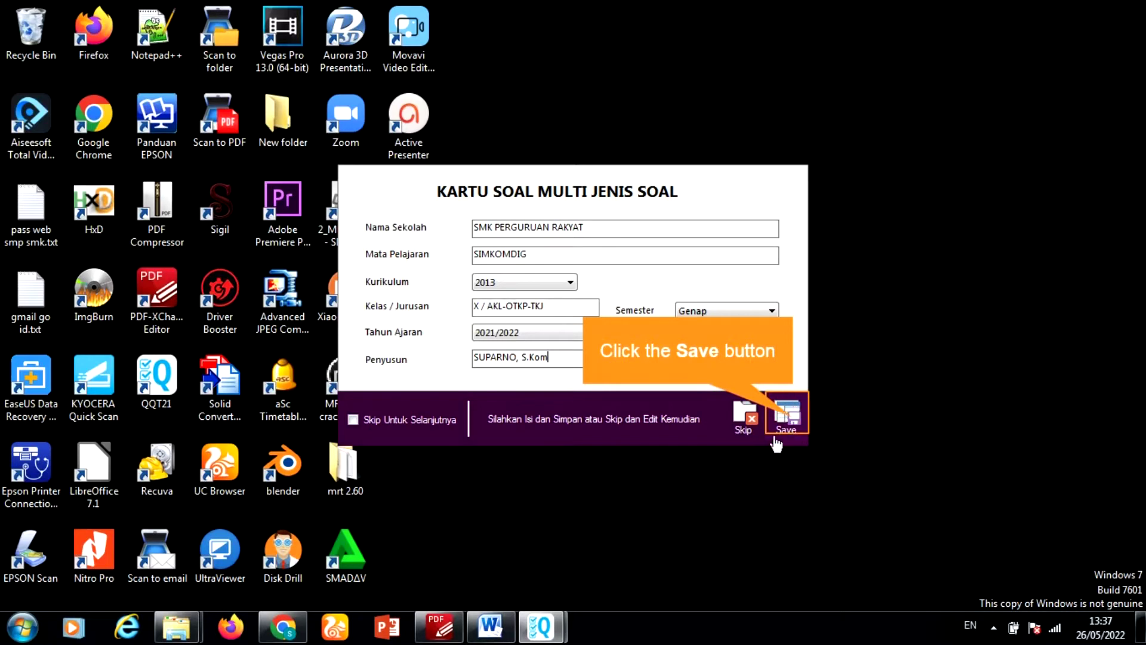
click(791, 423)
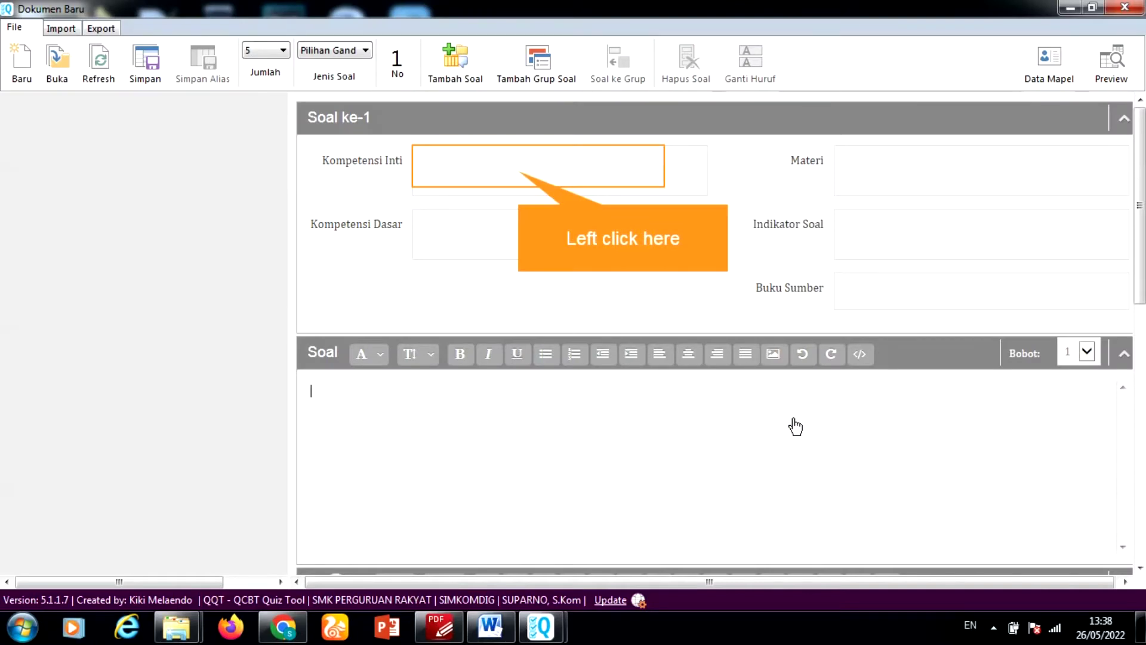
Step: Keep question count 5 and question type Pilihan Ganda for Soal ke-1
click(519, 171)
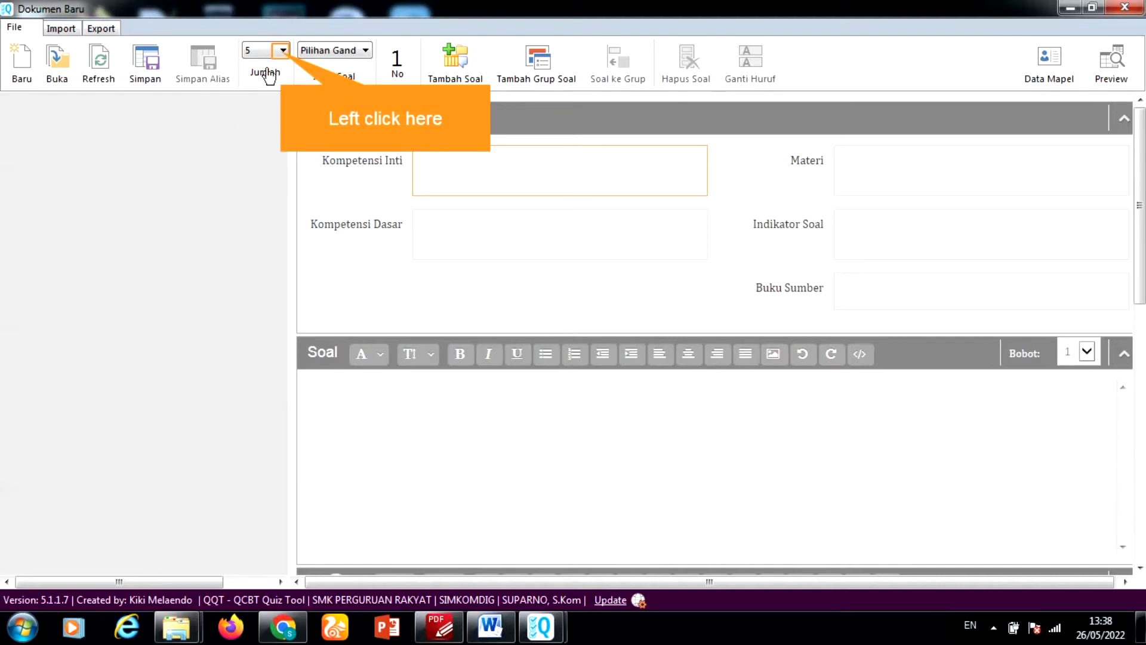
click(283, 51)
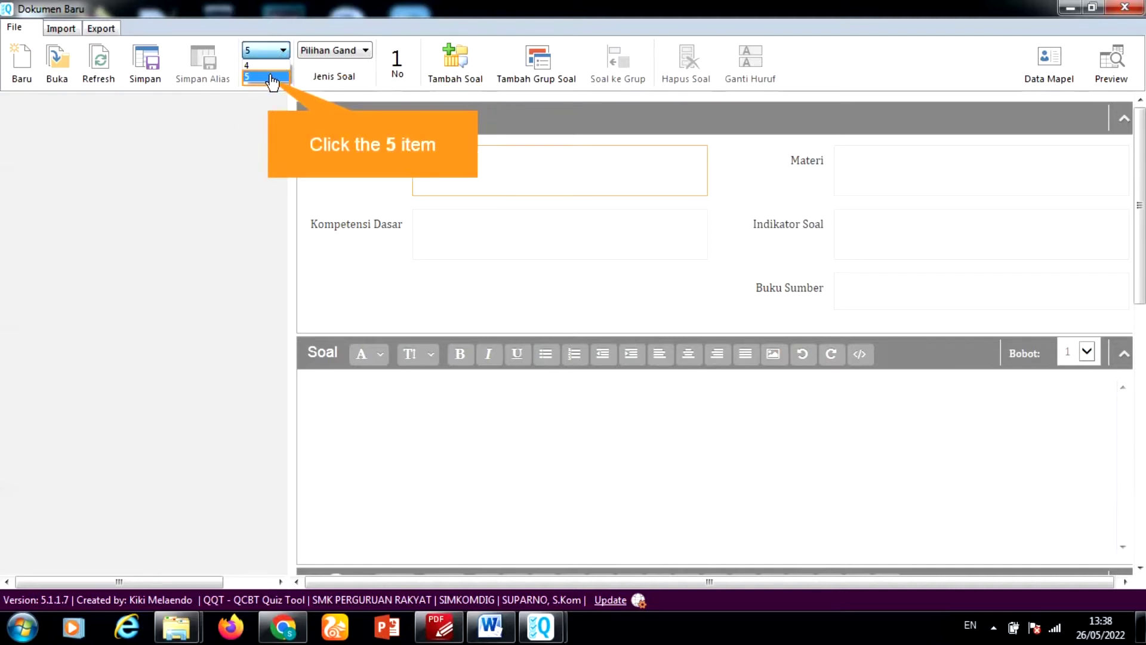
click(266, 76)
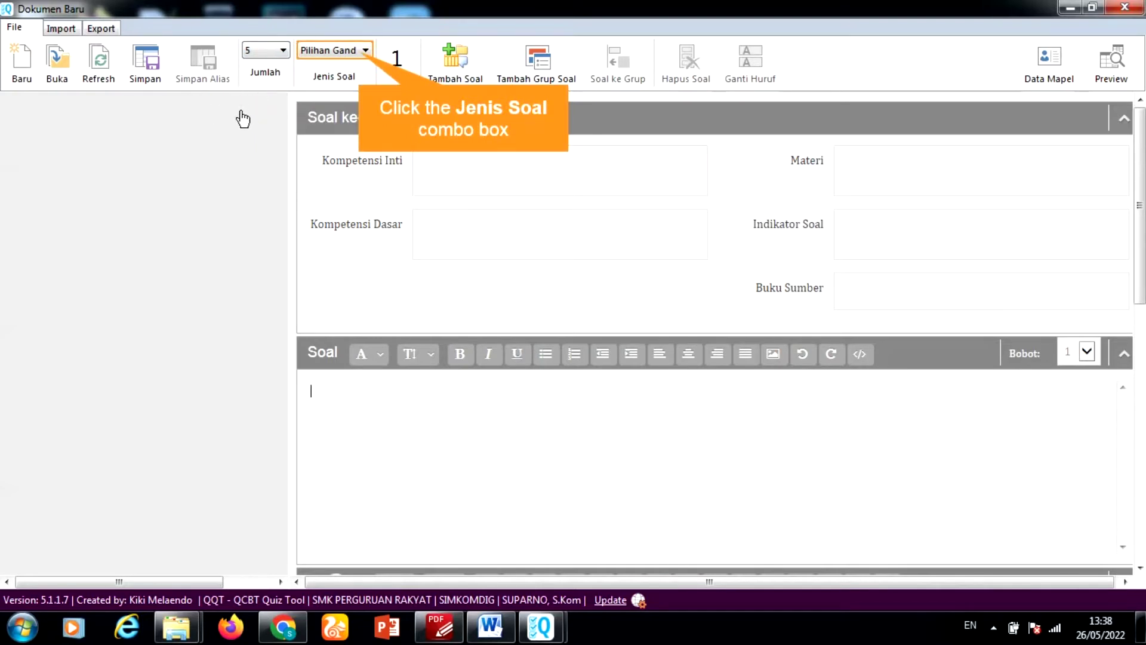
click(362, 54)
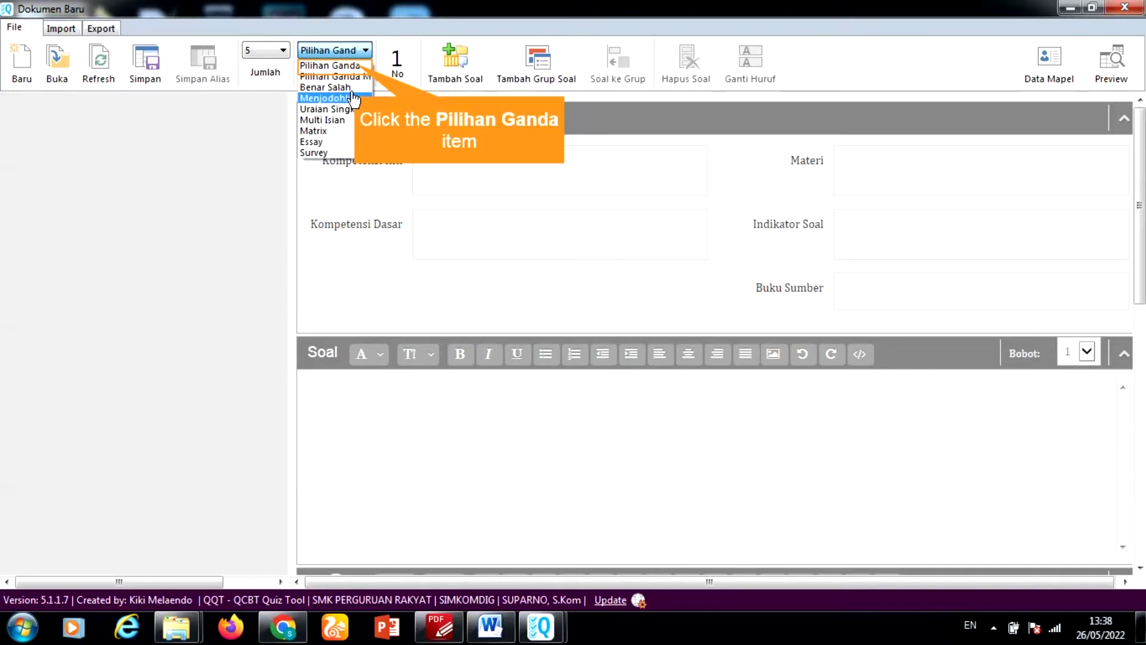
click(355, 66)
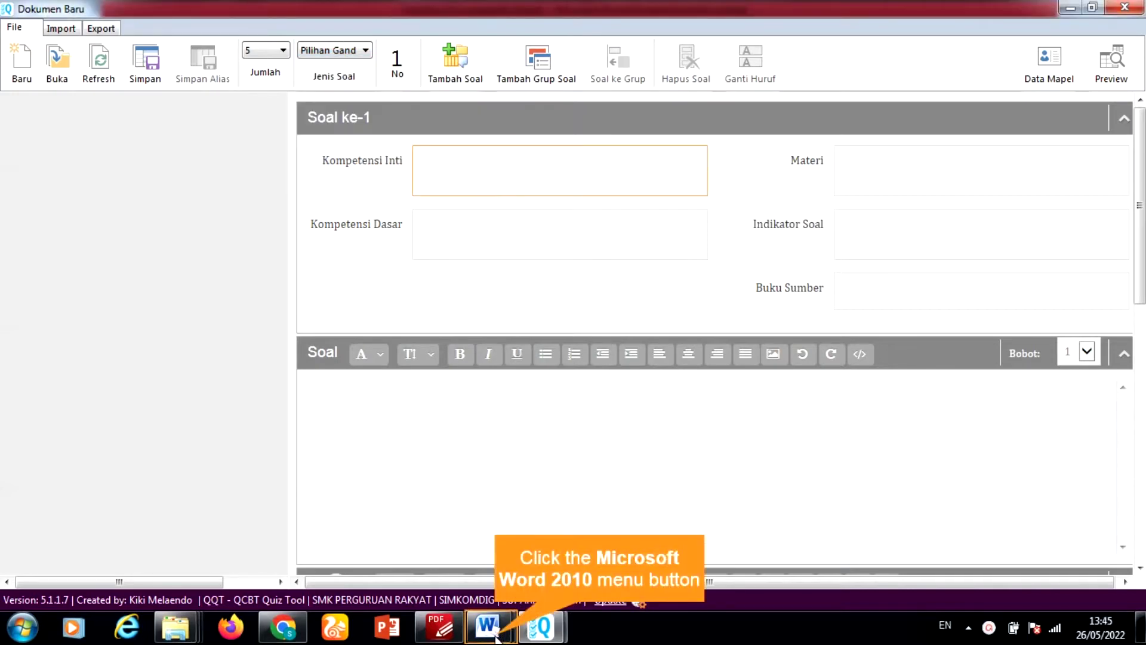
Step: Copy the KI-3 paragraph from the Word syllabus into Kompetensi Inti, removing the trailing empty line
mouse_move(497, 637)
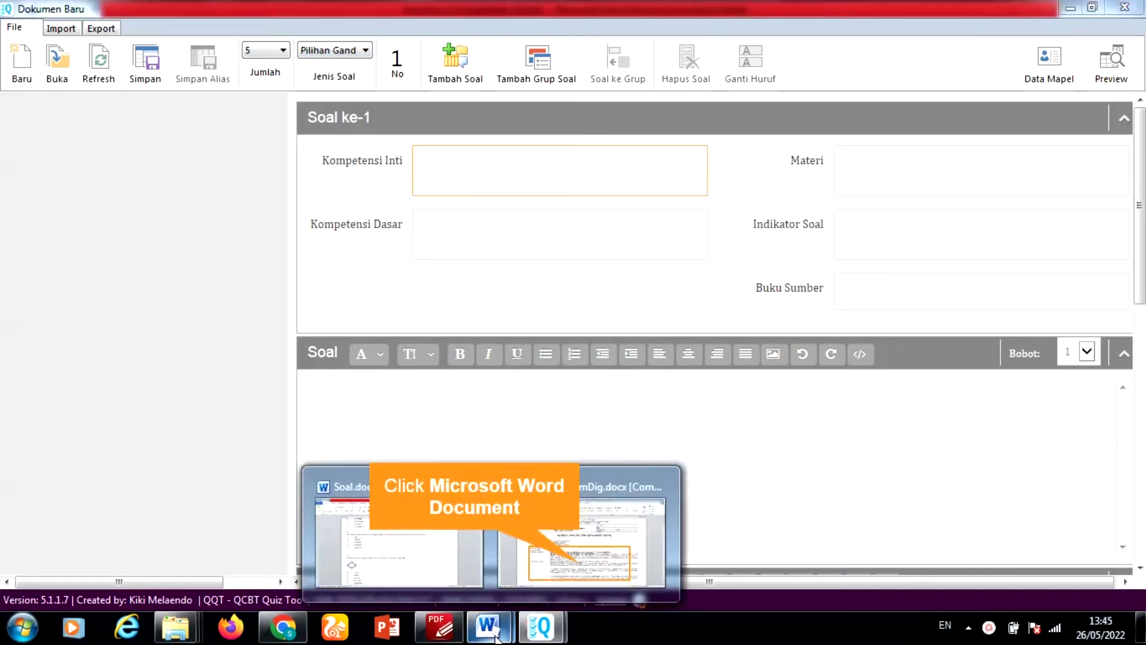
click(585, 568)
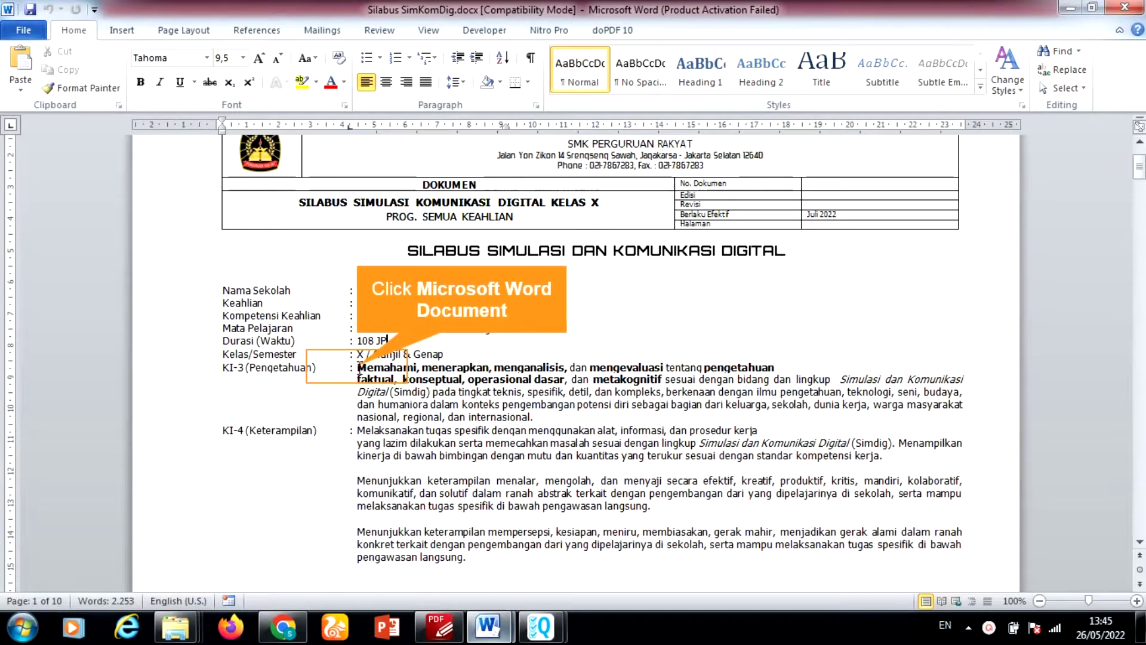
drag(359, 368, 542, 419)
key(ctrl+c)
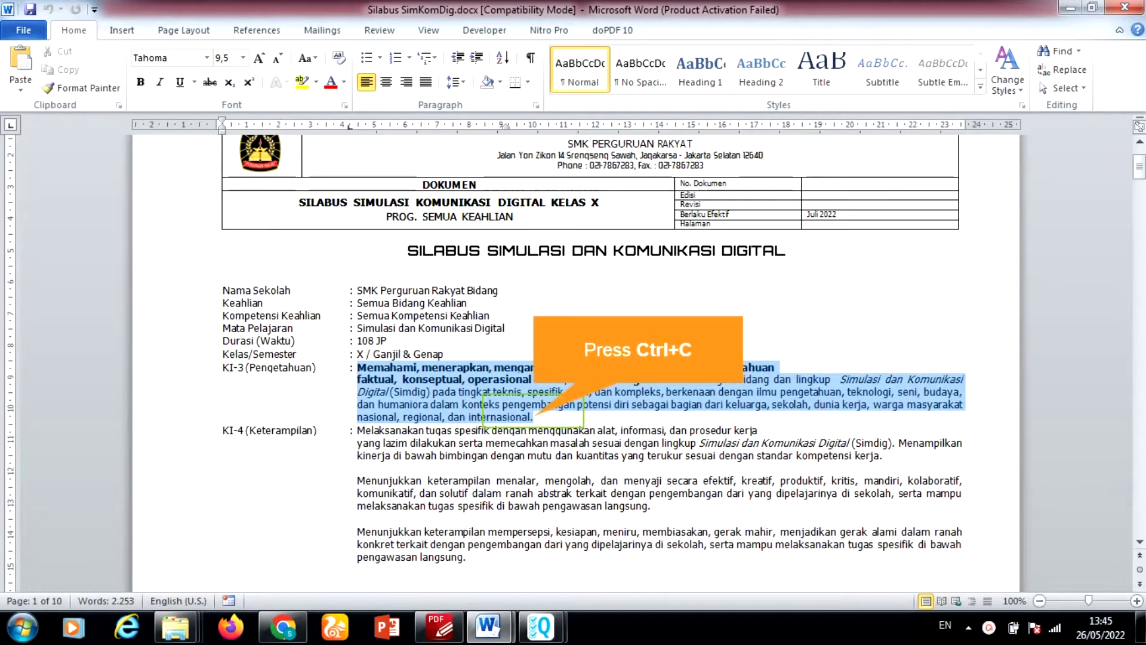
click(545, 631)
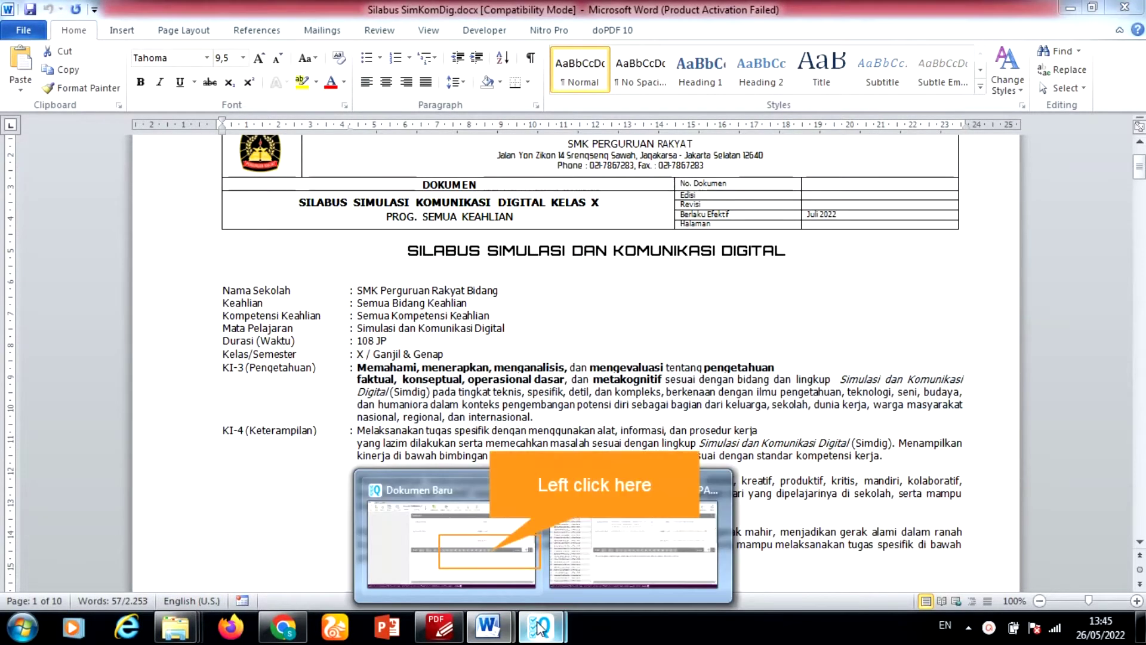
click(495, 563)
click(467, 168)
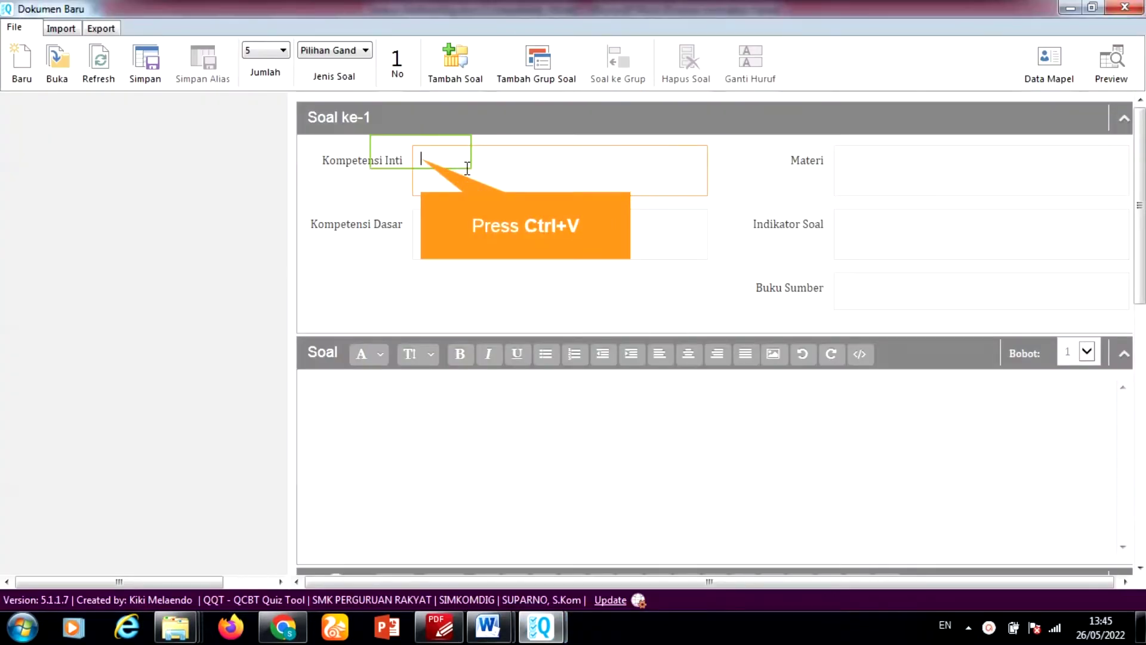
key(ctrl+v)
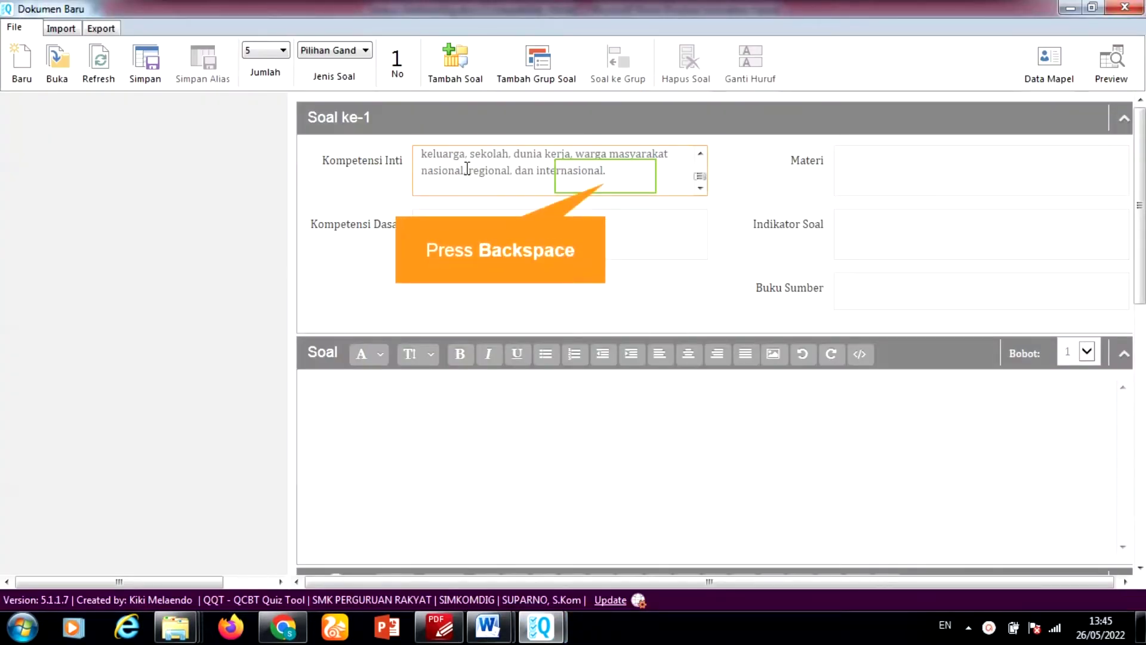
key(BackSpace)
click(462, 228)
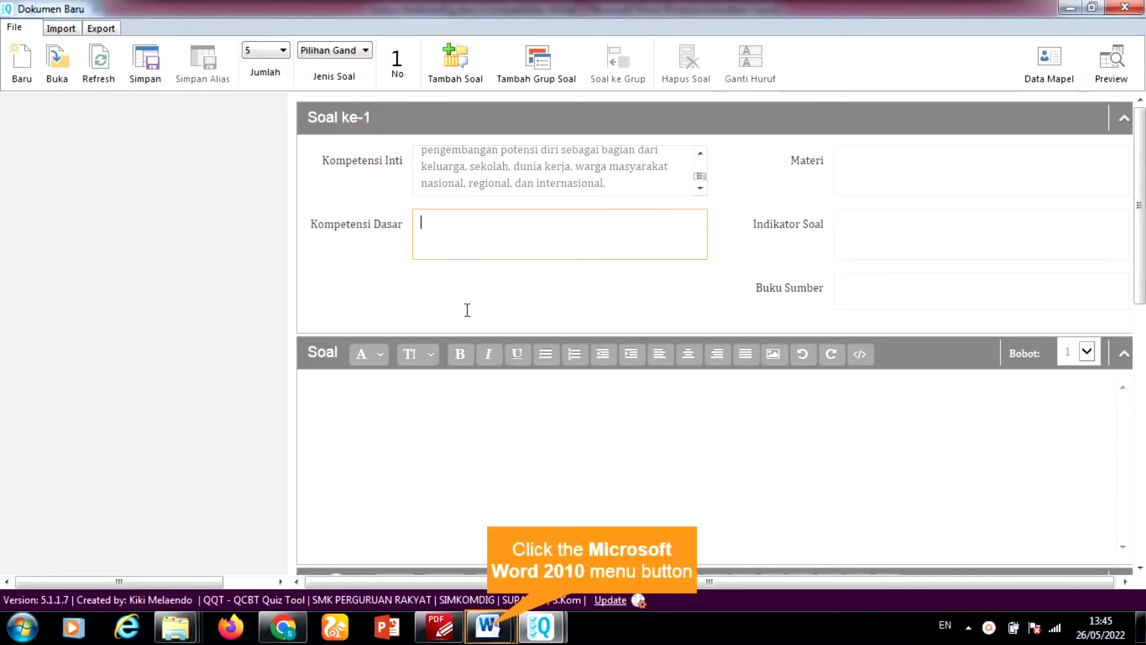
click(491, 625)
Step: Copy 'Menerapkan logika dan algoritma komputer' from the syllabus's Kompetensi Dasar table
click(546, 552)
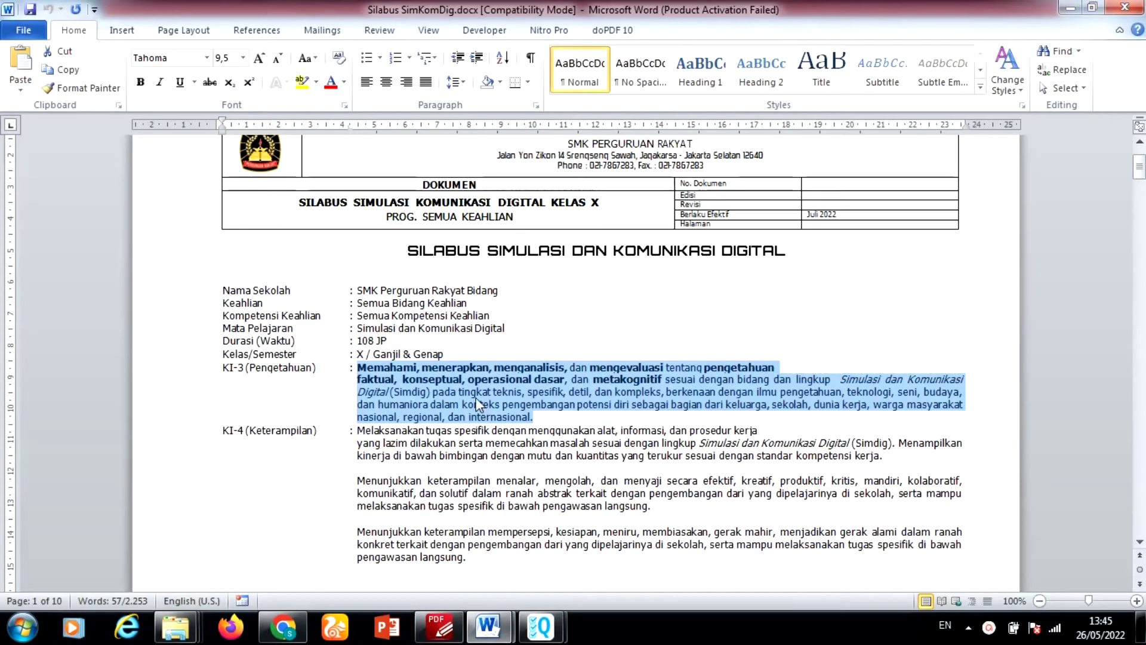
scroll(434, 417, down, 12)
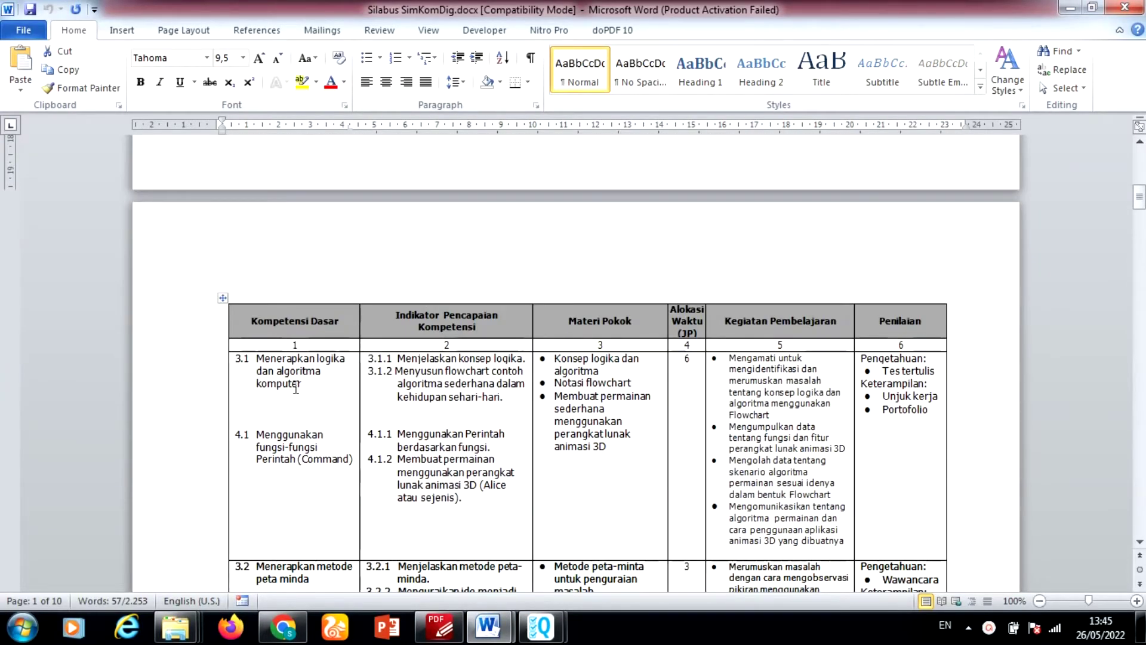
drag(260, 356, 309, 385)
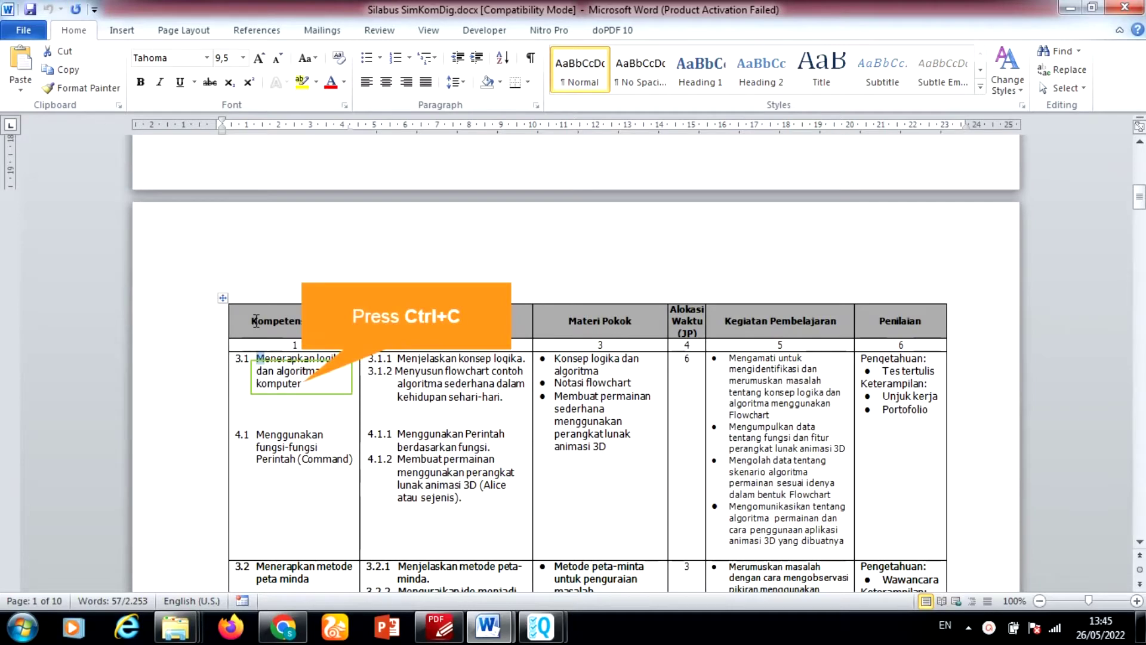
key(ctrl+c)
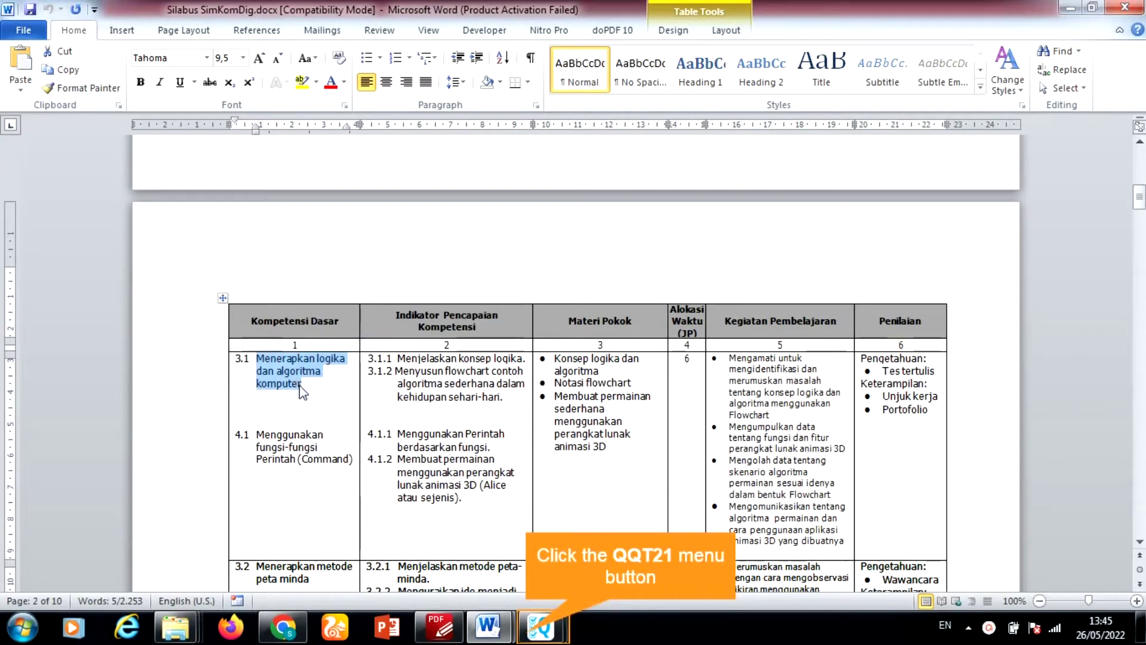
mouse_move(534, 632)
click(495, 511)
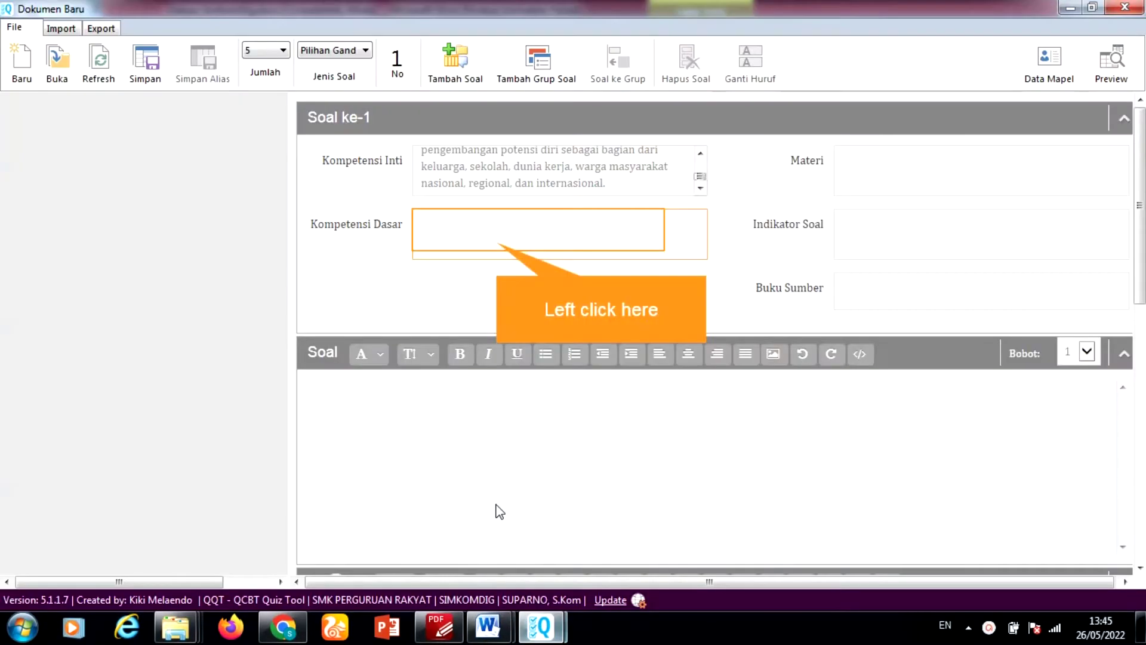
Step: Paste 'Menerapkan logika dan algoritma komputer' into the Kompetensi Dasar field
click(498, 243)
key(ctrl+v)
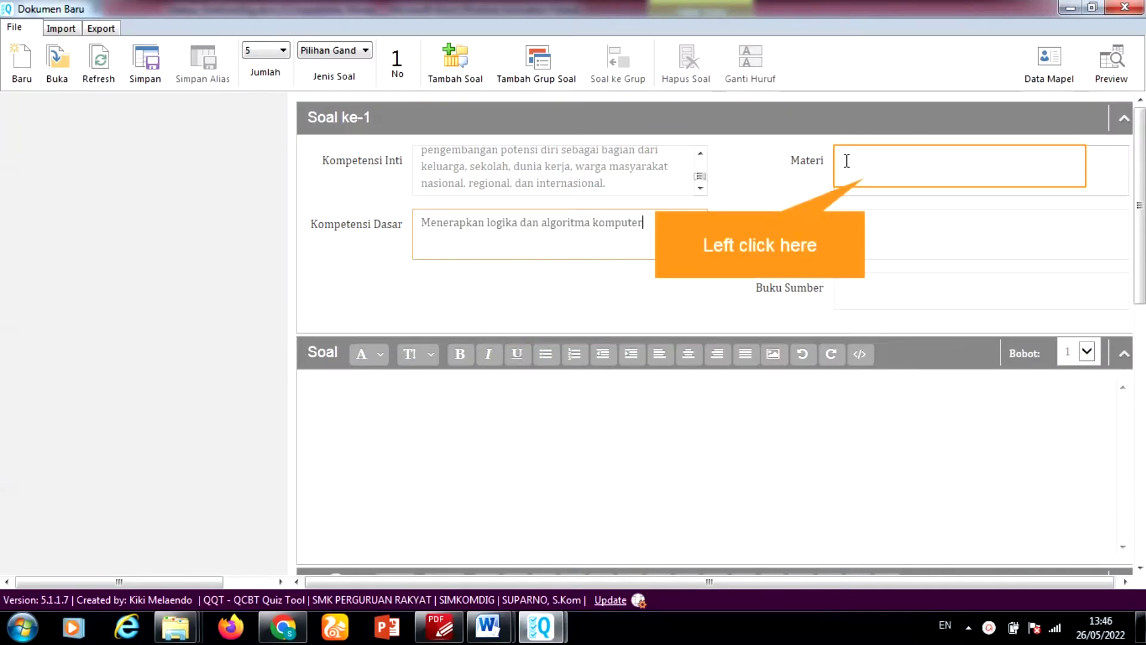
click(866, 177)
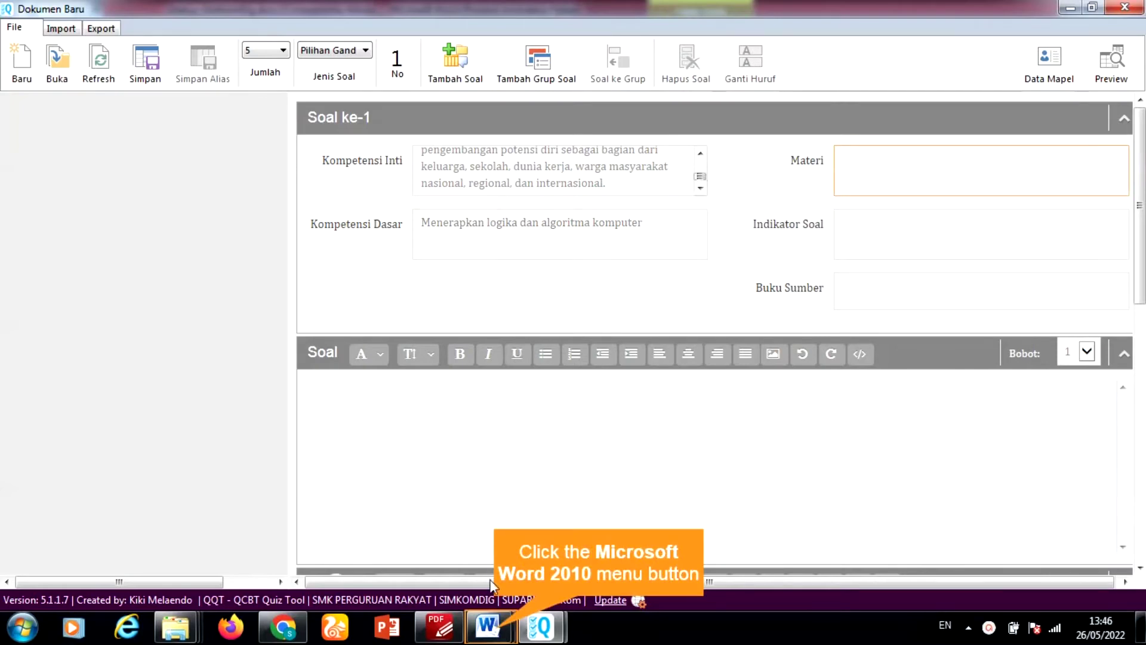
Step: Copy the Materi Pokok item 'Konsep logika dan algoritma' from the Word syllabus
click(488, 625)
click(560, 566)
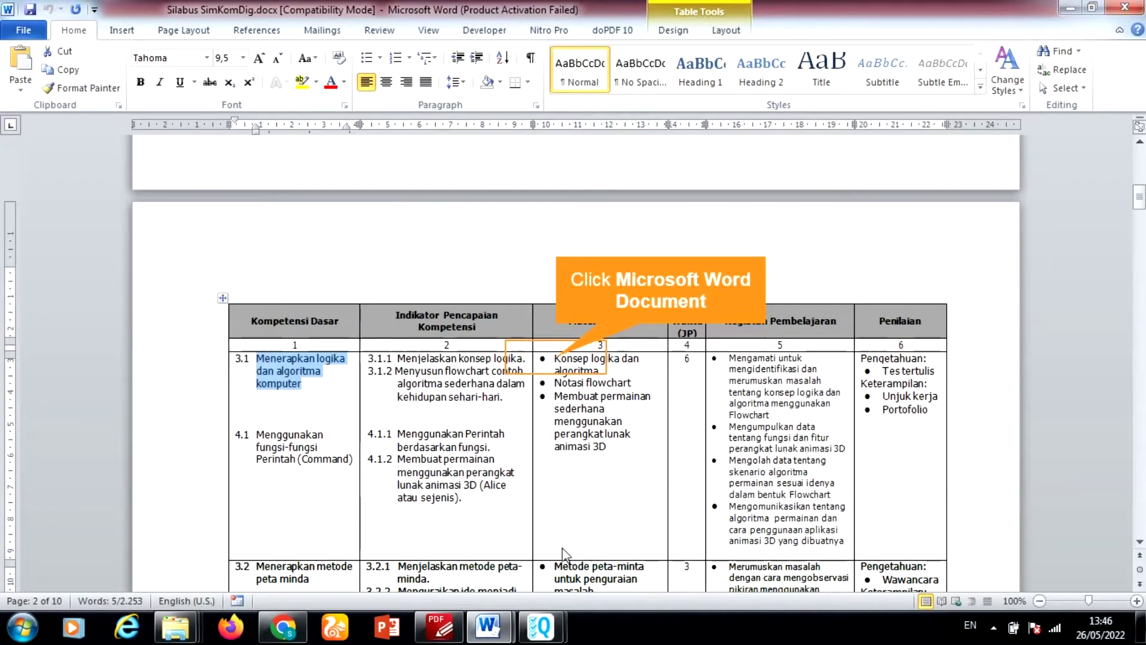
triple_click(566, 361)
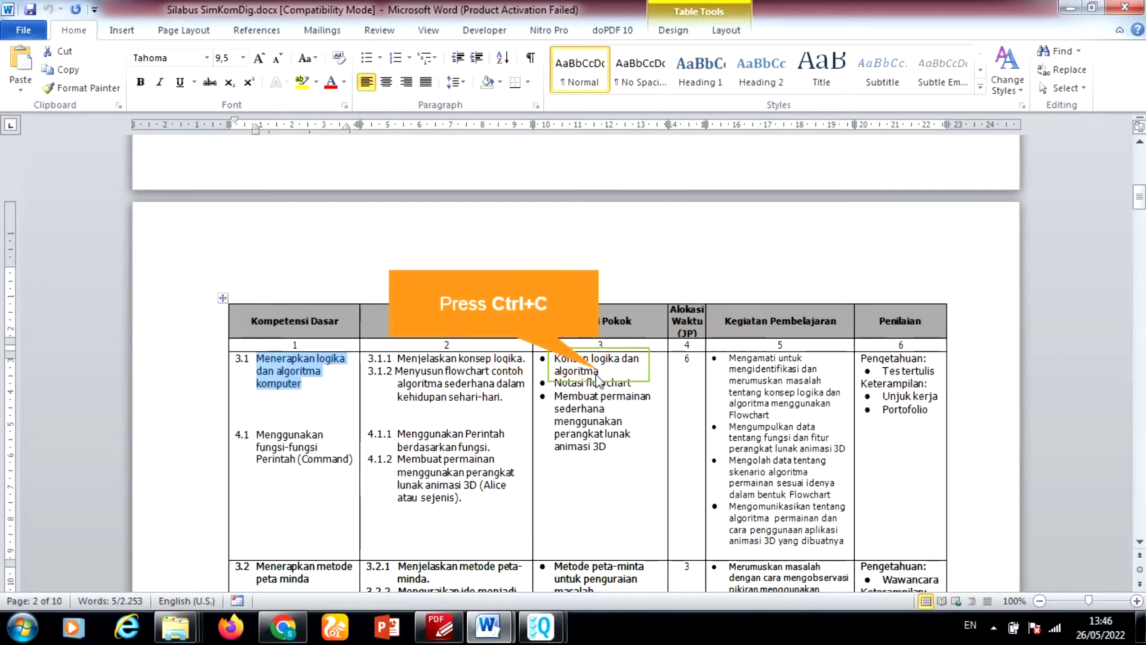
key(ctrl+c)
click(491, 638)
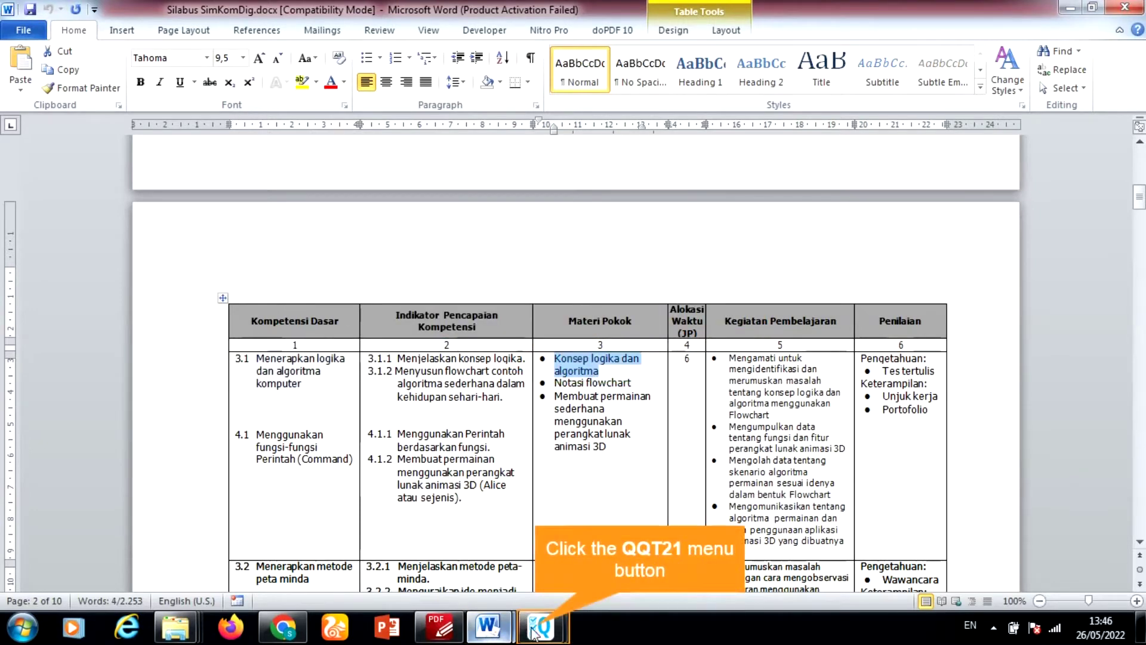
click(541, 627)
click(499, 558)
Step: Paste 'Konsep logika dan algoritma' into question 1's Materi field
click(877, 172)
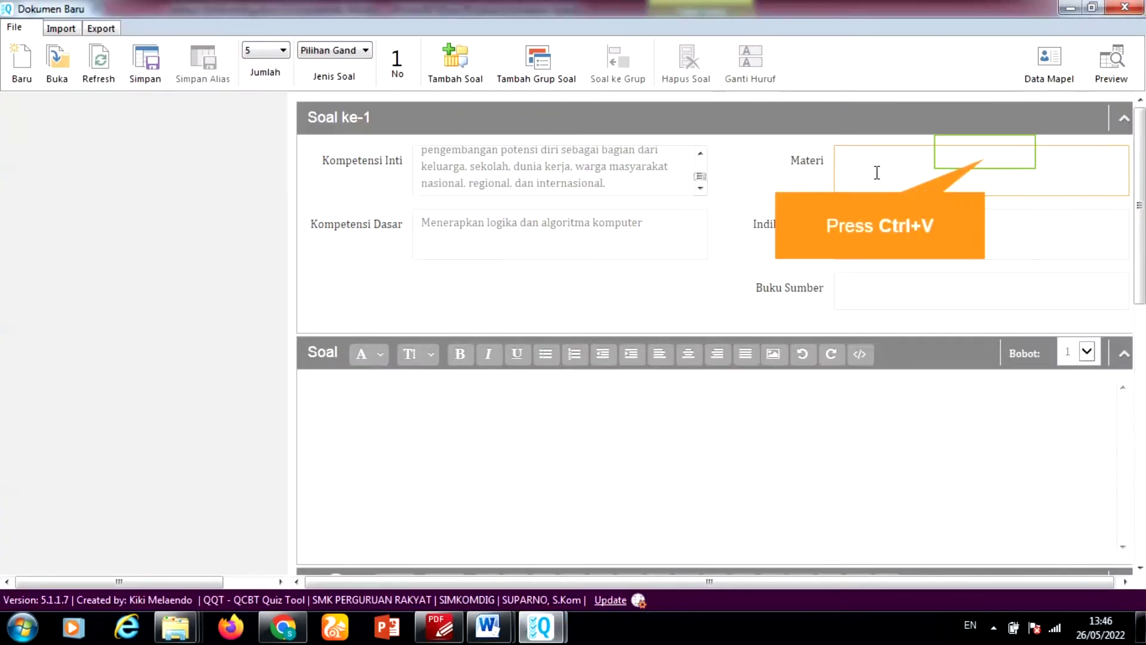
key(ctrl+v)
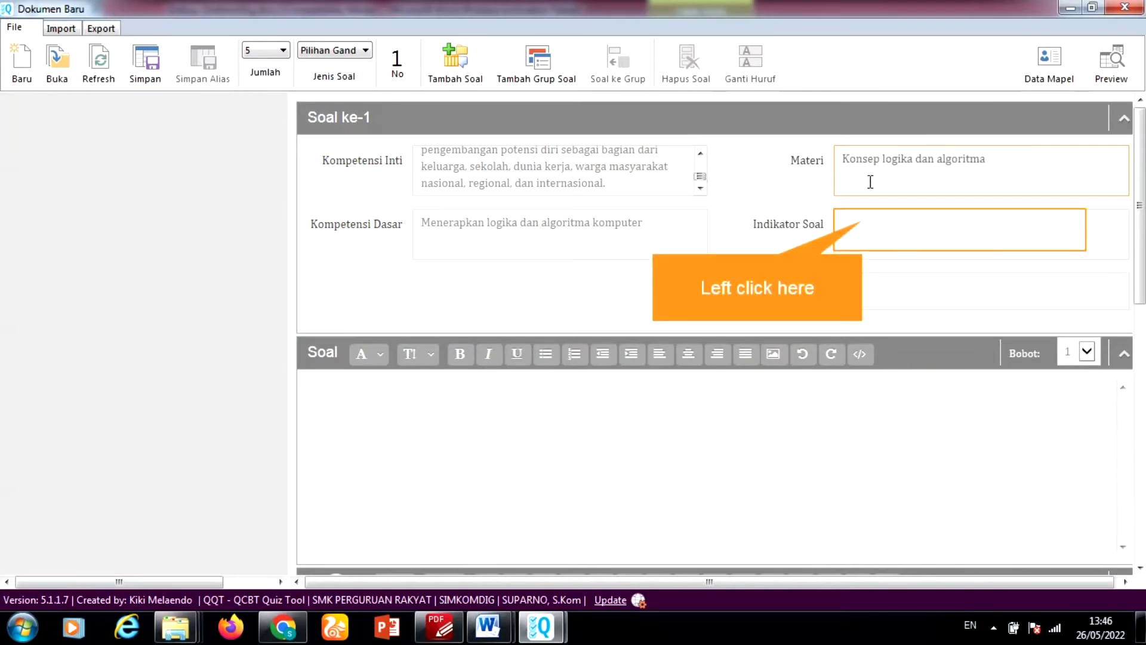
click(863, 221)
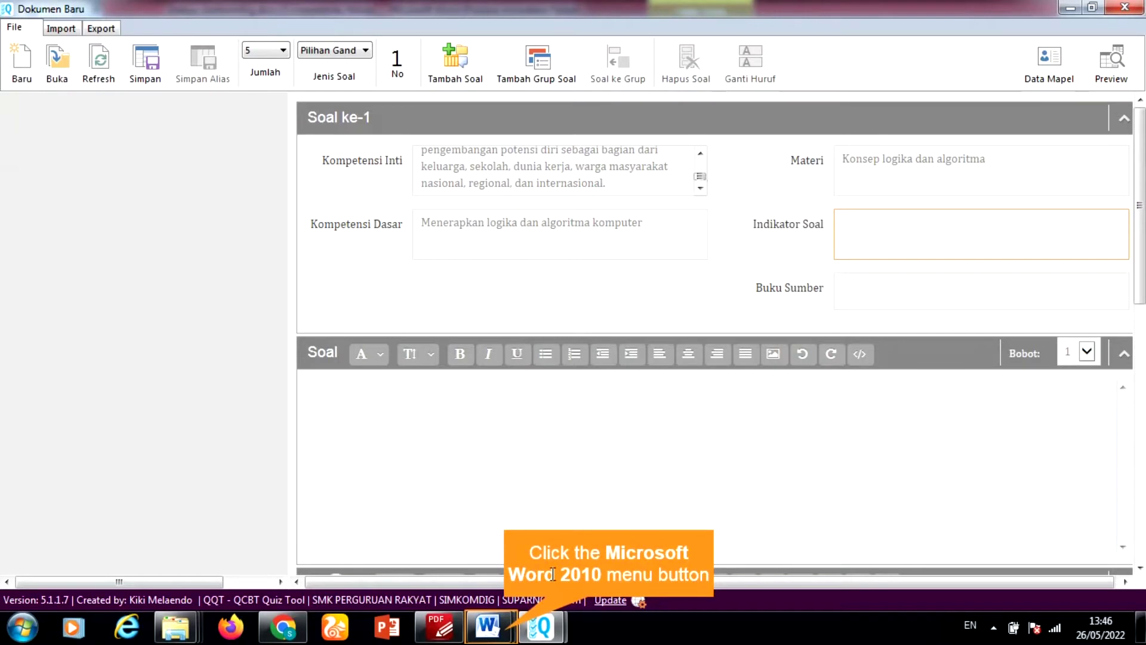
Step: Copy the first indicator 'Menjelaskan konsep logika' from the Word syllabus table
mouse_move(511, 627)
click(556, 564)
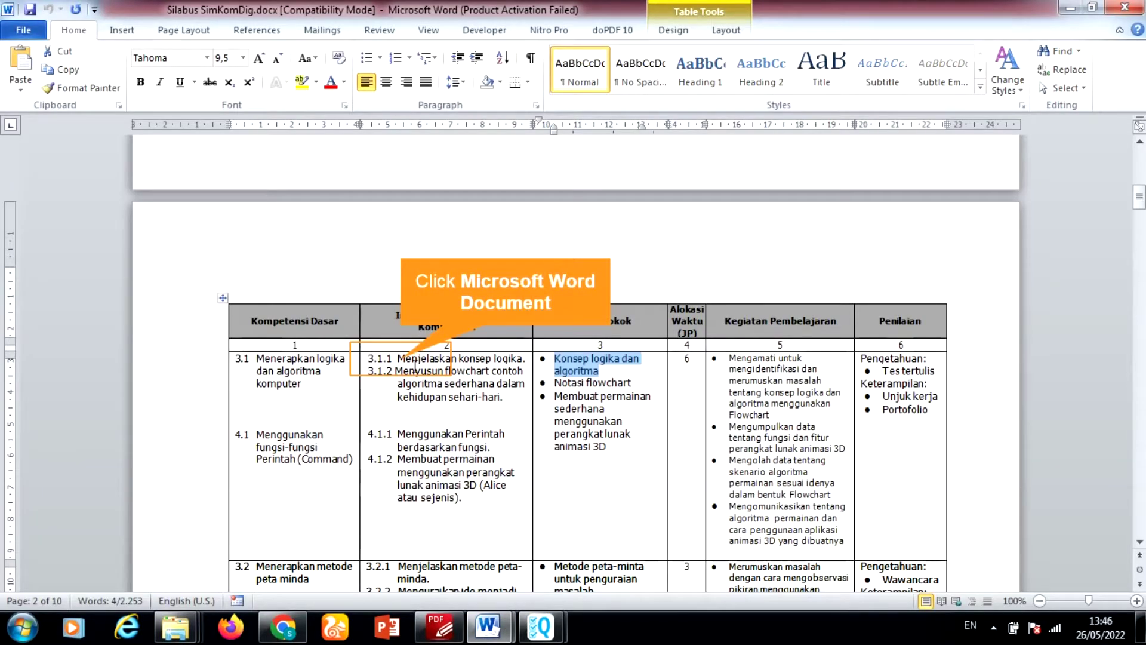
drag(398, 358, 525, 358)
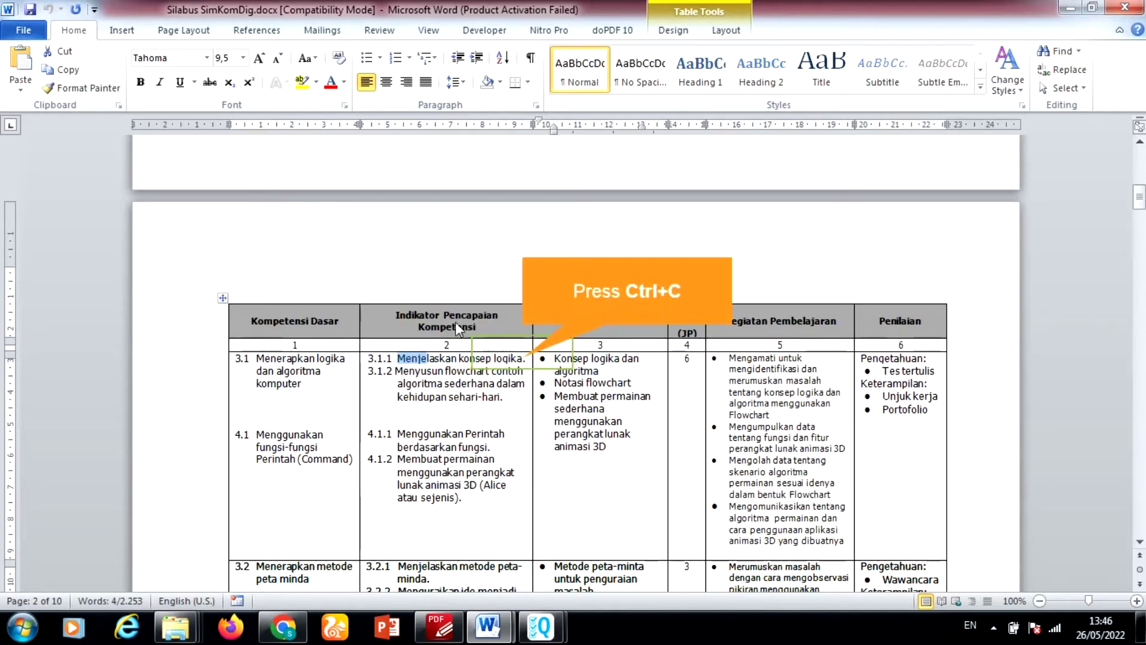
mouse_move(494, 634)
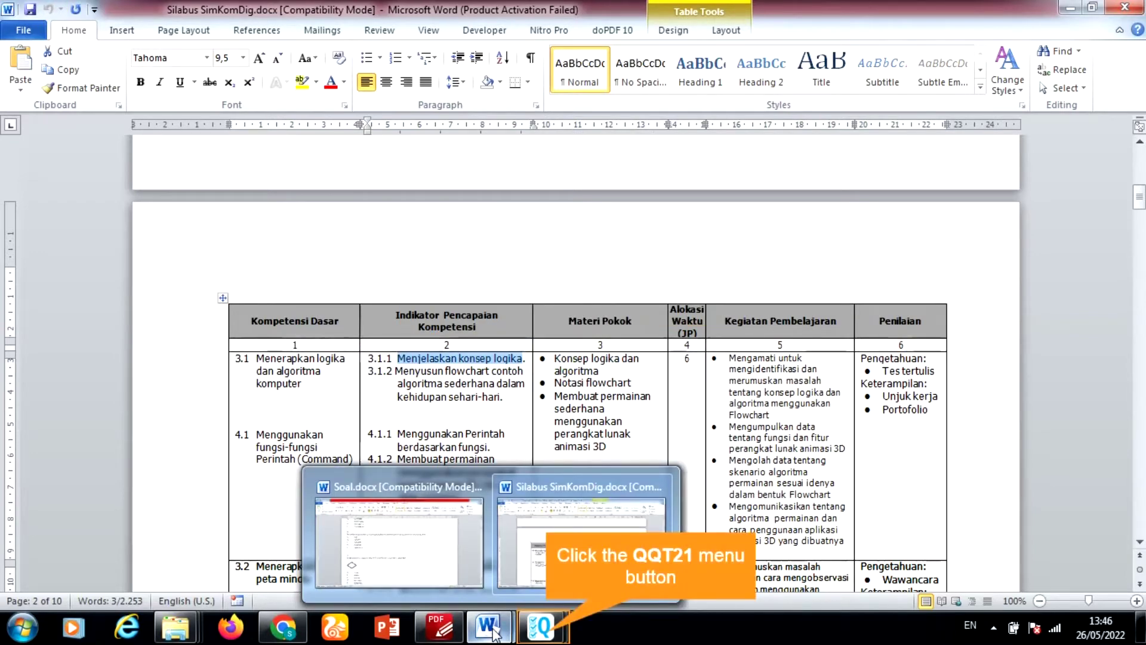
click(540, 627)
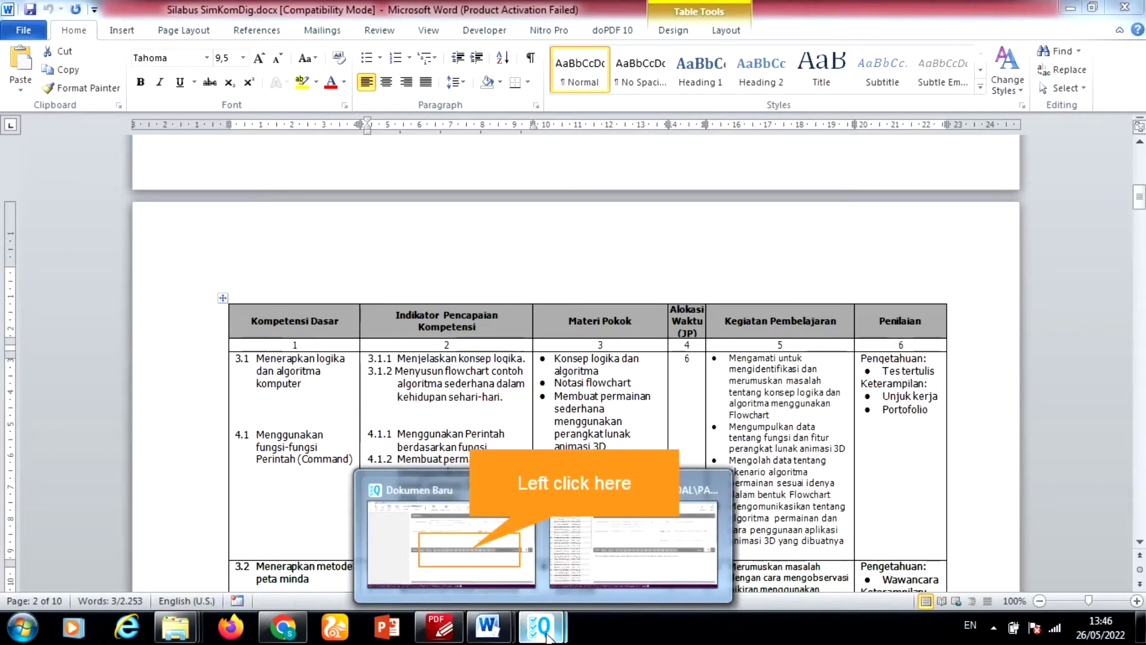
Step: Enter 'Peserta didik dapat Menjelaskan konsep logika' as Indikator Soal and begin the Buku Sumber entry with 'B'
click(463, 557)
click(876, 222)
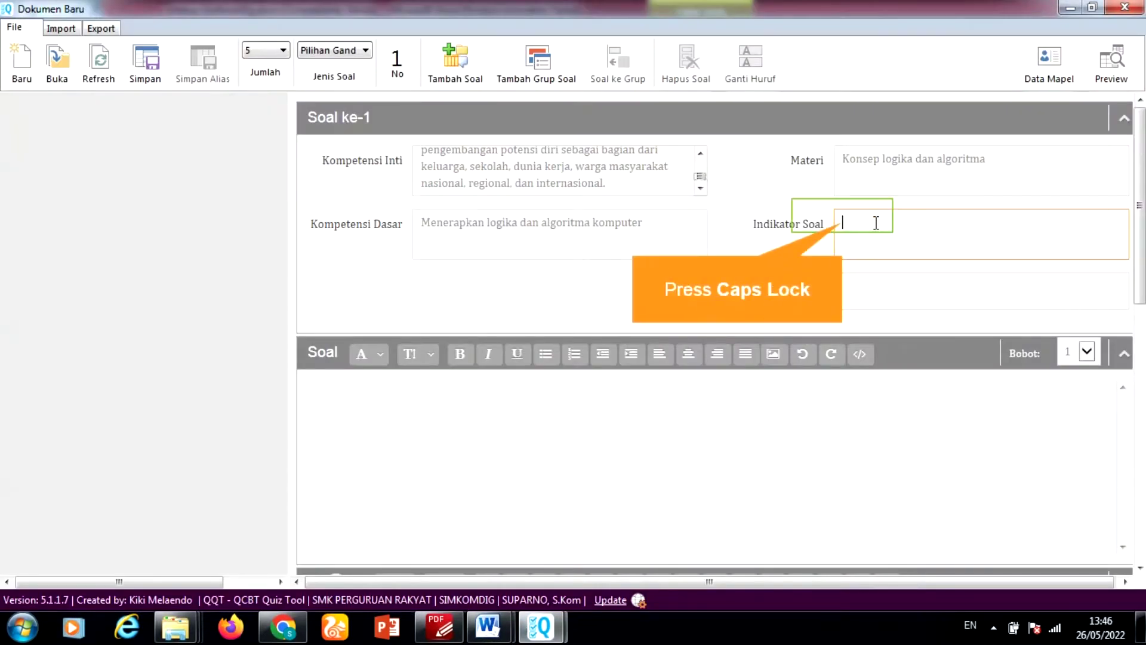
key(Caps_Lock)
text(Peserta didik dap)
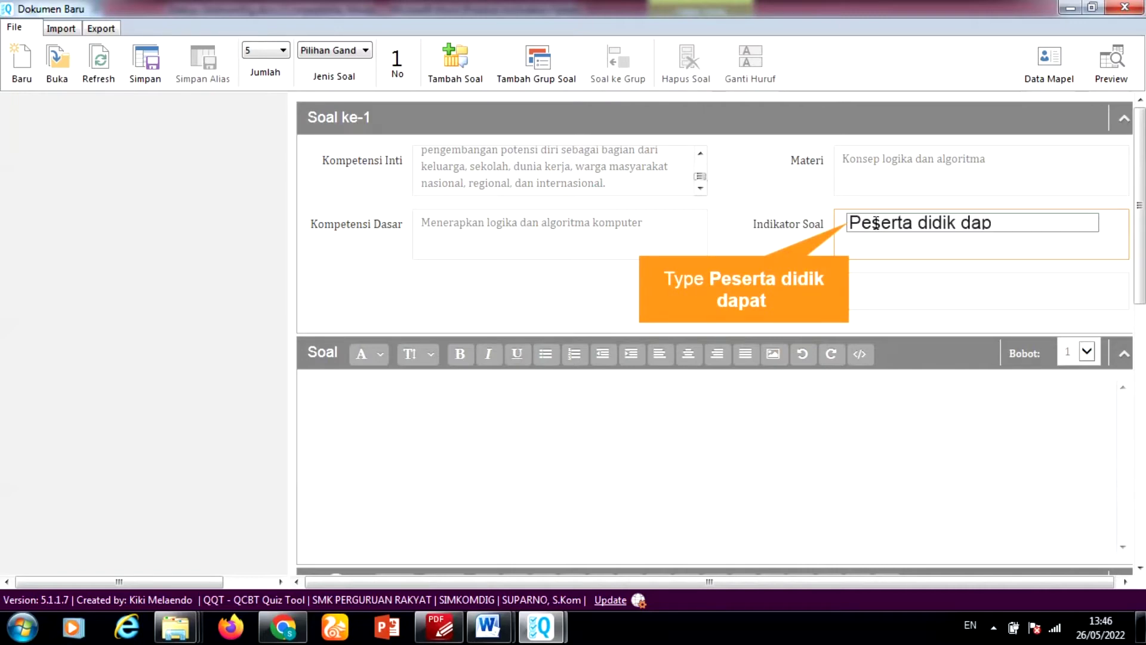
text(at)
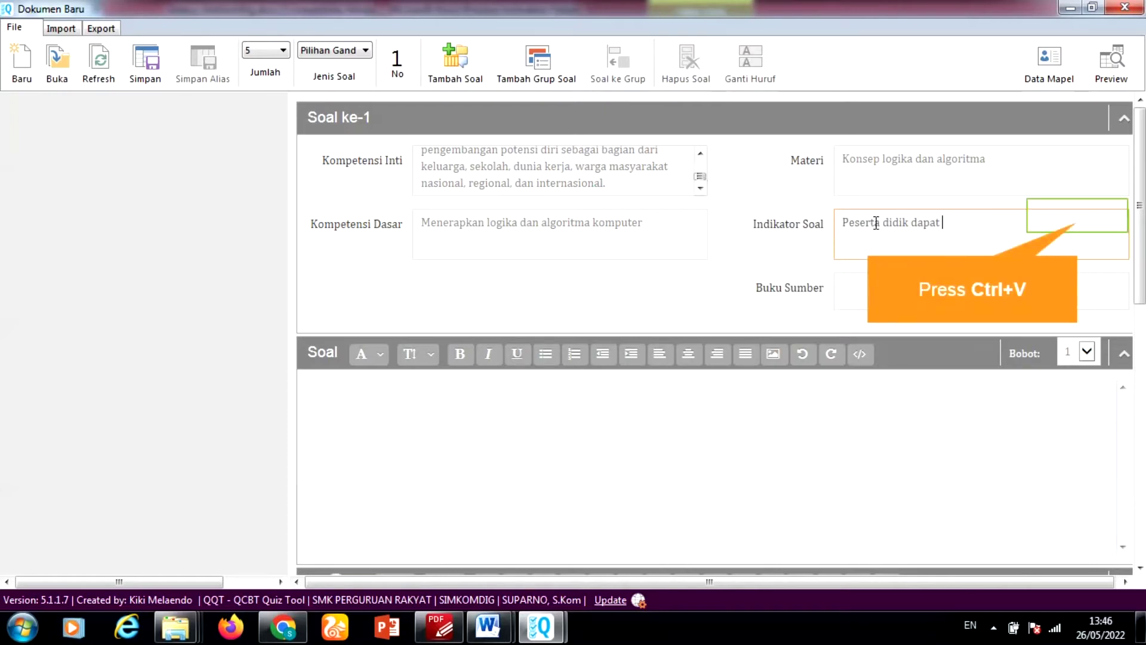
key(ctrl+v)
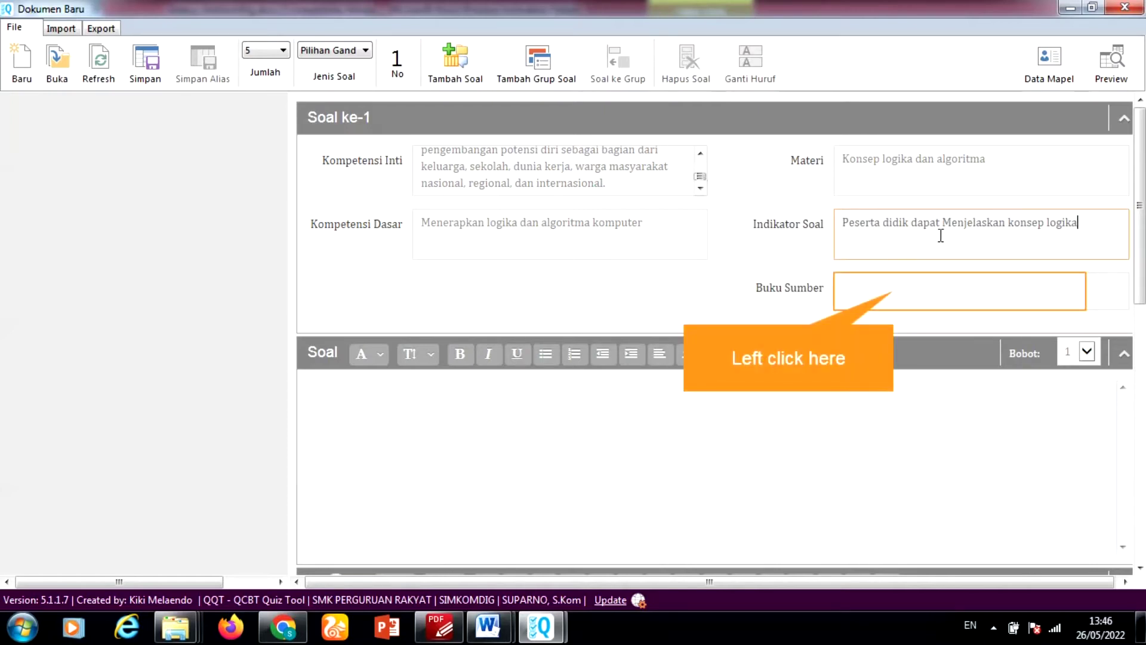
click(895, 291)
text(B)
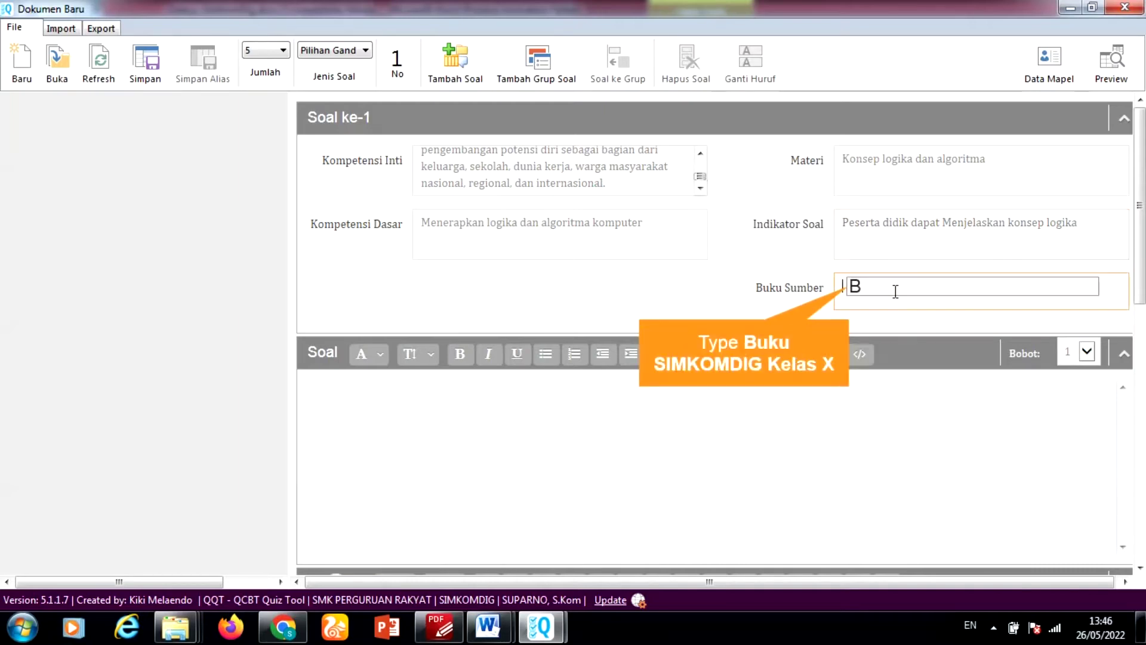